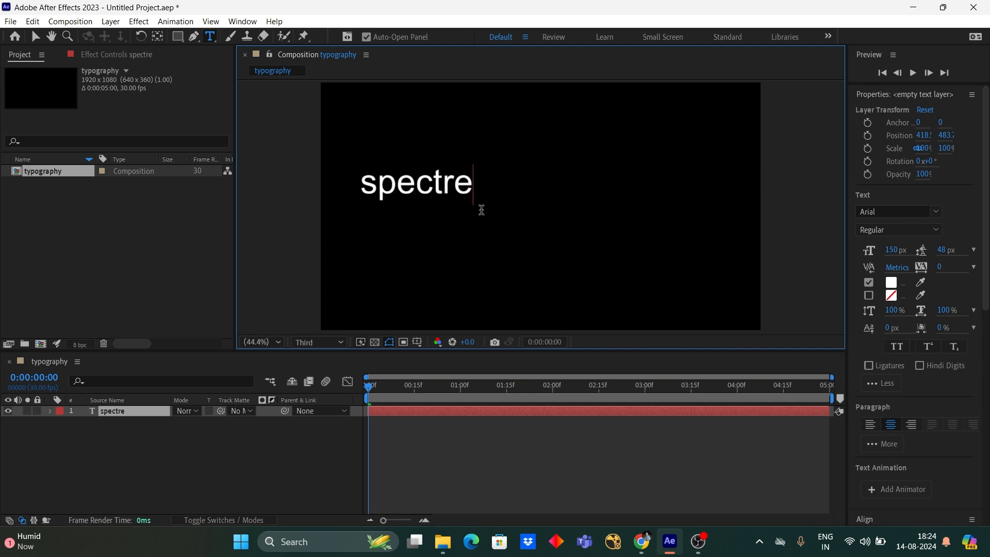
- Finish the spectre text entry and set its font to Artemus
{"action": "key", "text": "ctrl+Return"}
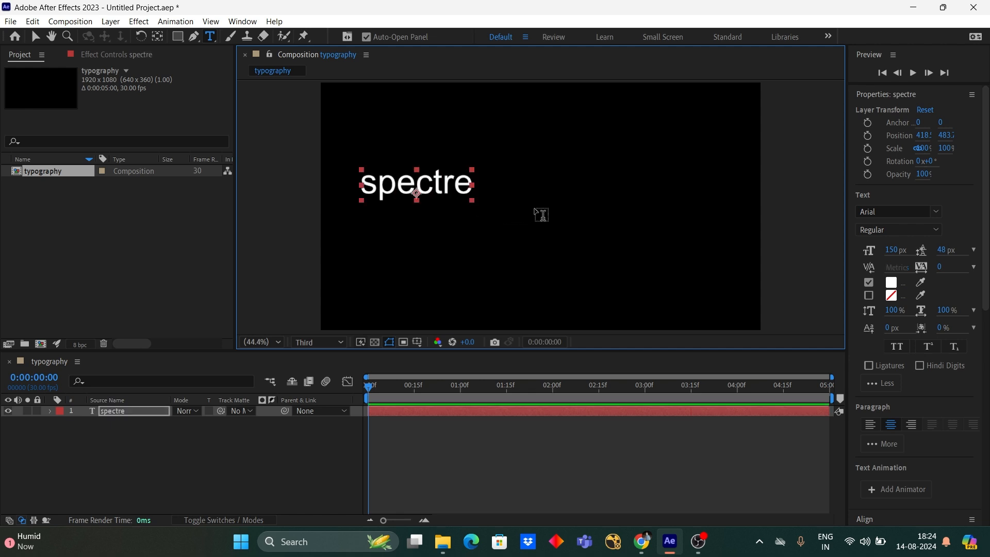
{"action": "left_click", "coordinate": [935, 211]}
{"action": "type", "text": "art"}
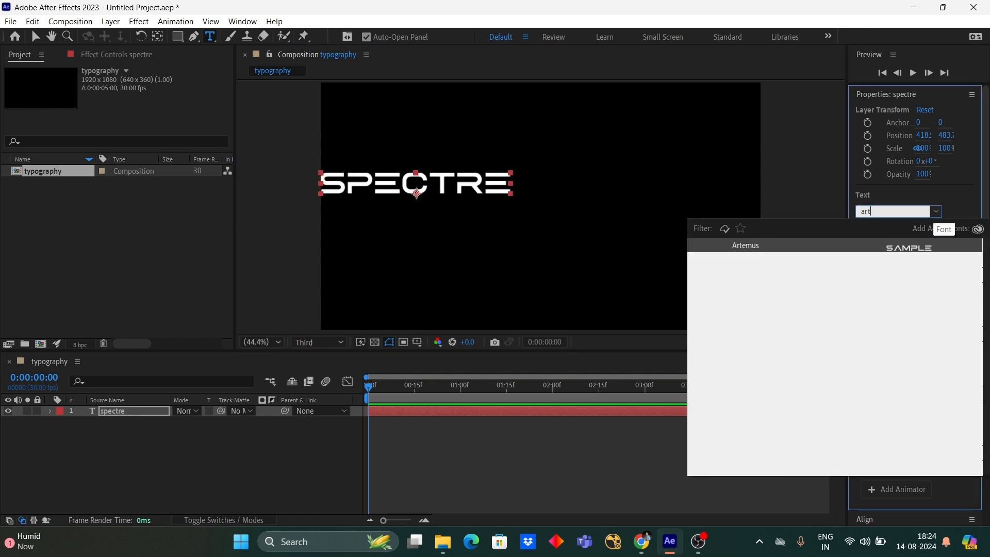
{"action": "left_click", "coordinate": [902, 249]}
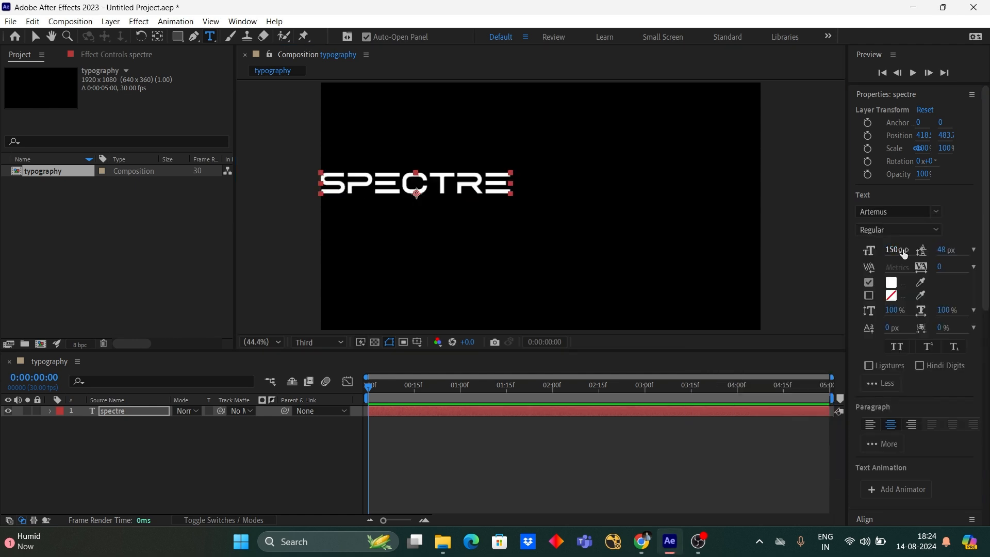
- Center the spectre text layer horizontally and vertically in the composition
{"action": "scroll", "coordinate": [946, 302], "scroll_direction": "down", "scroll_amount": 10}
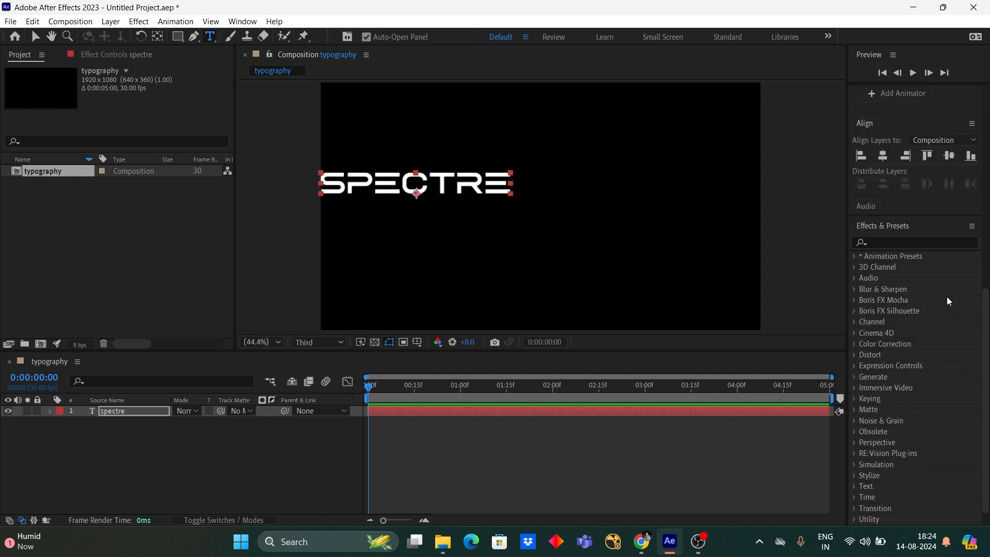
{"action": "left_click", "coordinate": [882, 156]}
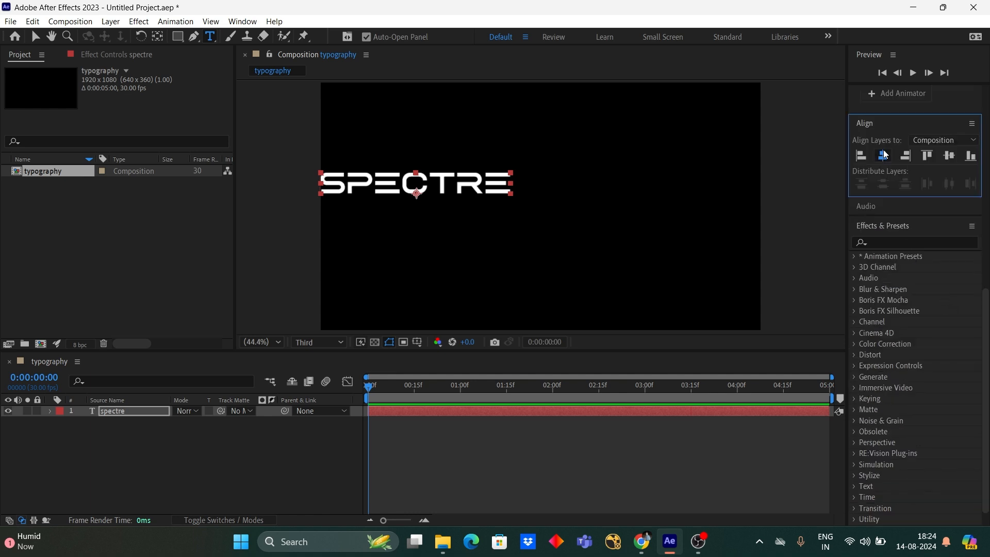
{"action": "left_click", "coordinate": [948, 156]}
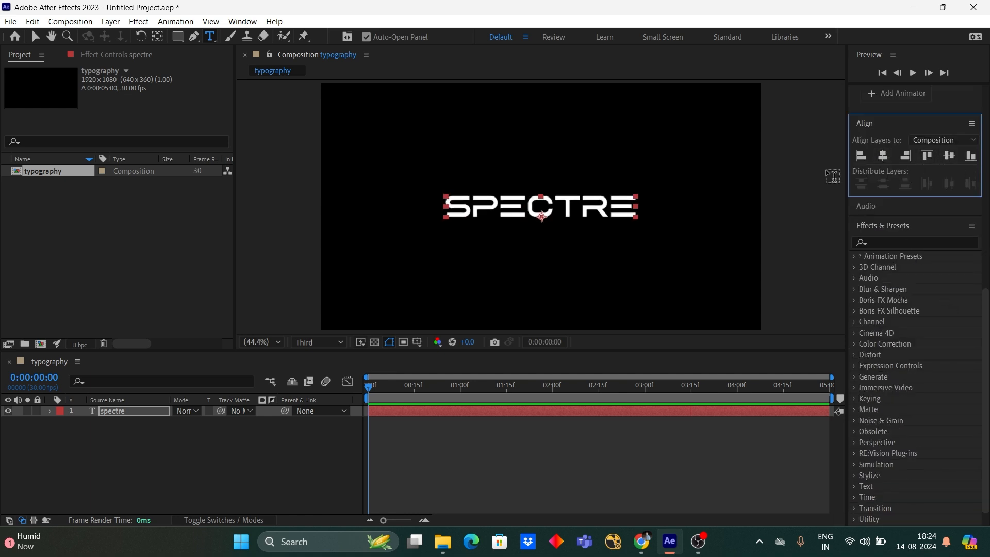
- Center the anchor point within the spectre text and return to the Selection tool
{"action": "left_click", "coordinate": [159, 37]}
{"action": "key", "text": "ctrl+alt+Home"}
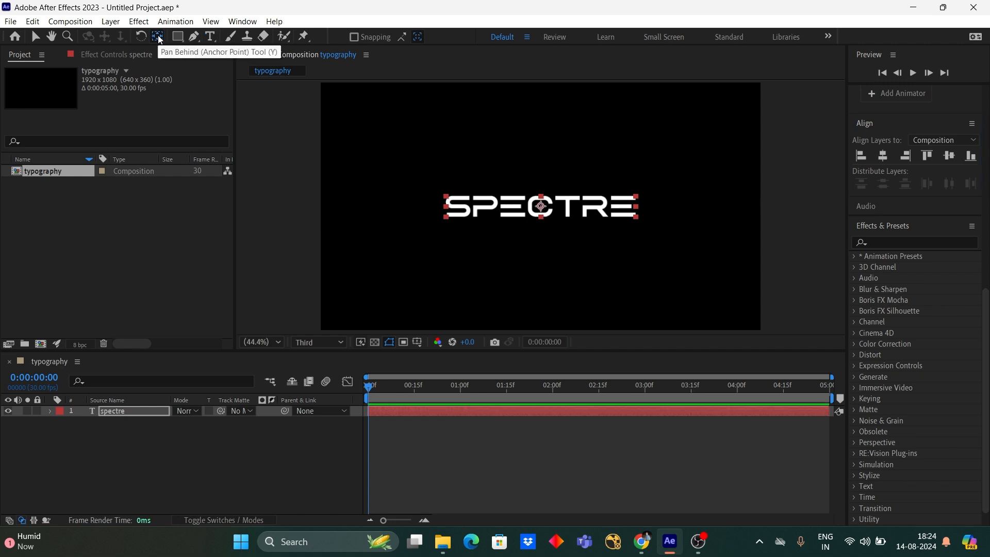
{"action": "left_click", "coordinate": [474, 284]}
{"action": "key", "text": "v"}
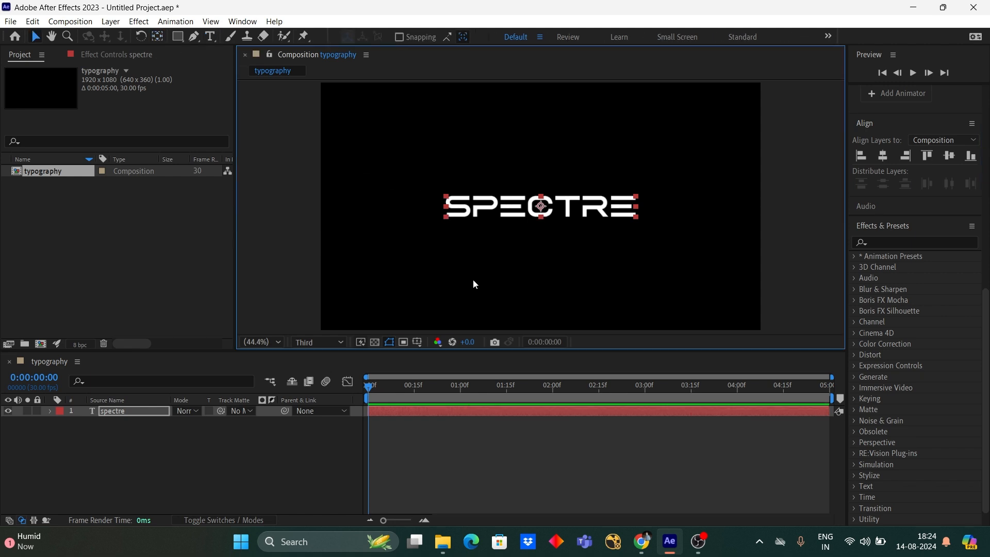
- Hide the spectre text layer and add a black solid layer named saber
{"action": "left_click", "coordinate": [480, 426]}
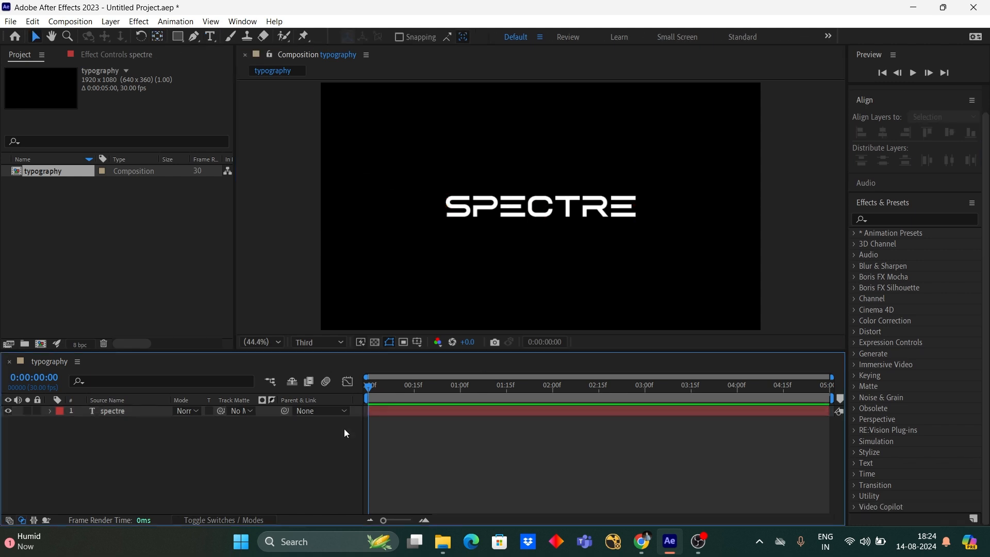
{"action": "left_click", "coordinate": [8, 412]}
{"action": "right_click", "coordinate": [183, 465]}
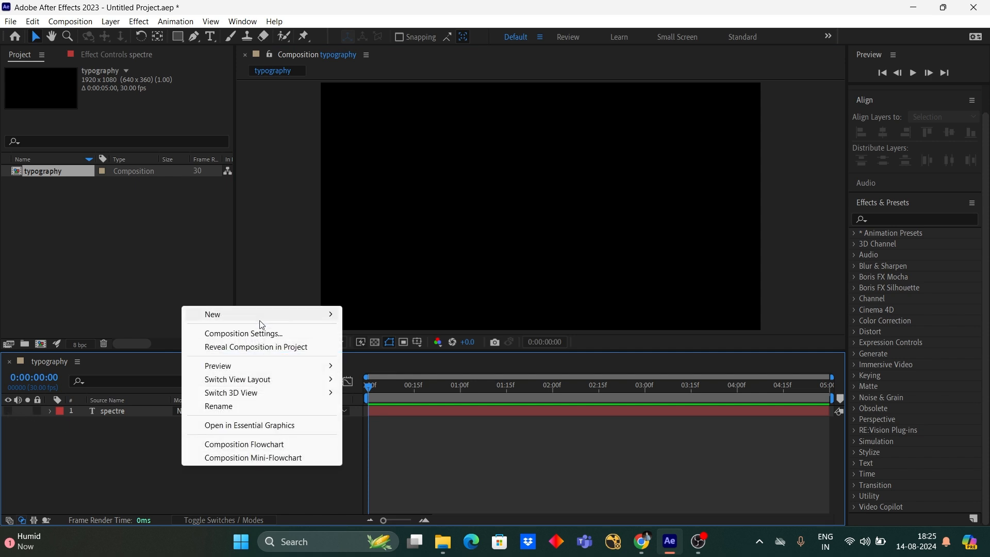
{"action": "mouse_move", "coordinate": [270, 314]}
{"action": "left_click", "coordinate": [423, 351]}
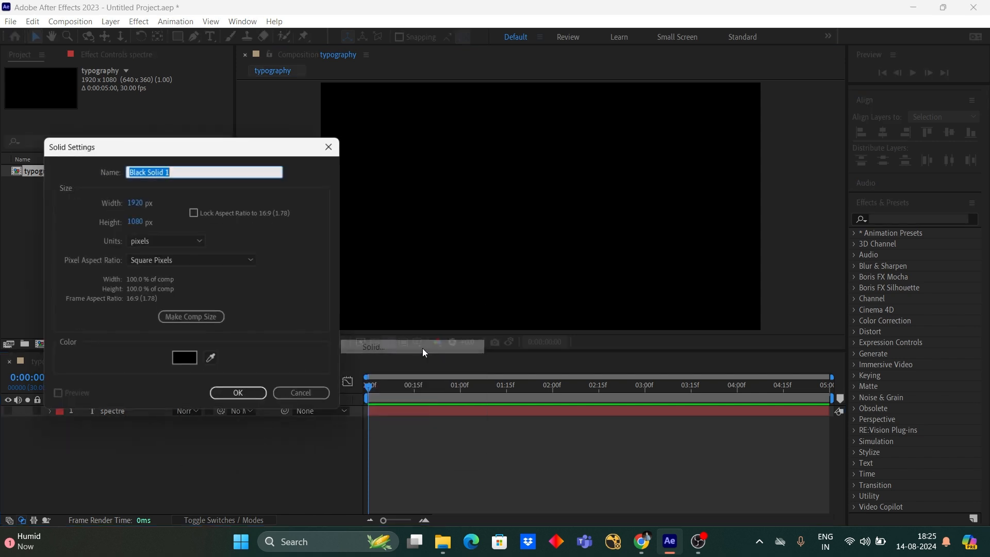
{"action": "type", "text": "saber"}
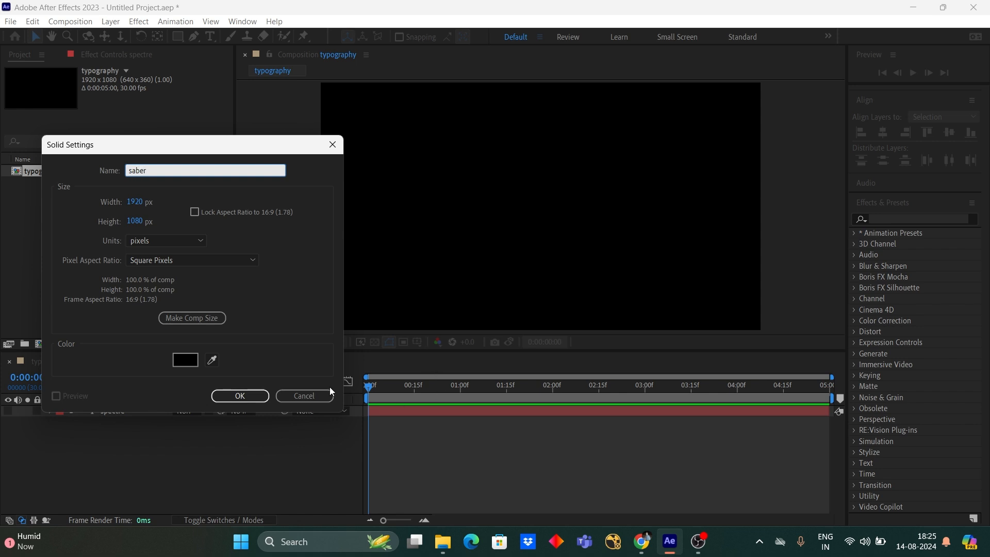
{"action": "left_click", "coordinate": [263, 395]}
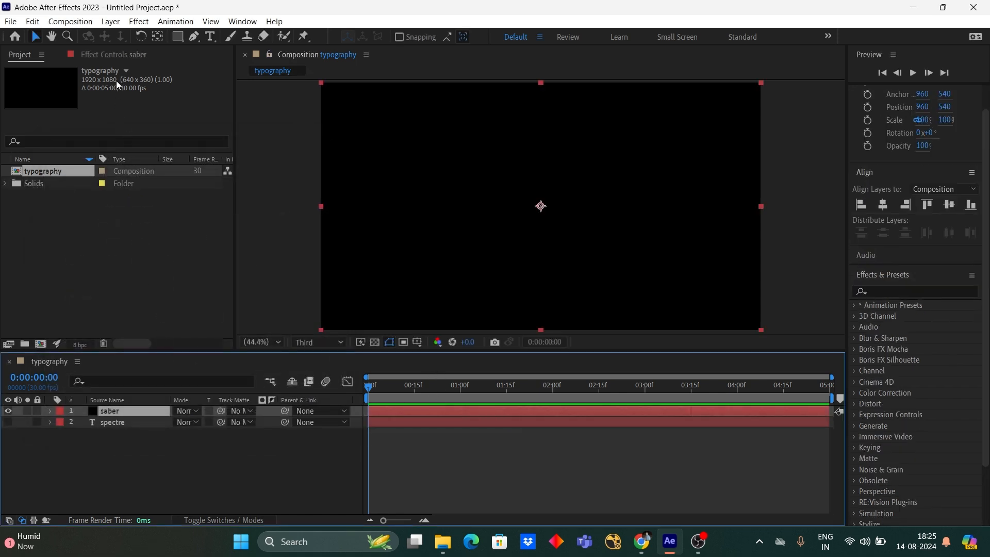
- Apply the Video Copilot Saber effect to the saber solid and set its glow color to white (FFFFFF)
{"action": "left_click", "coordinate": [135, 24]}
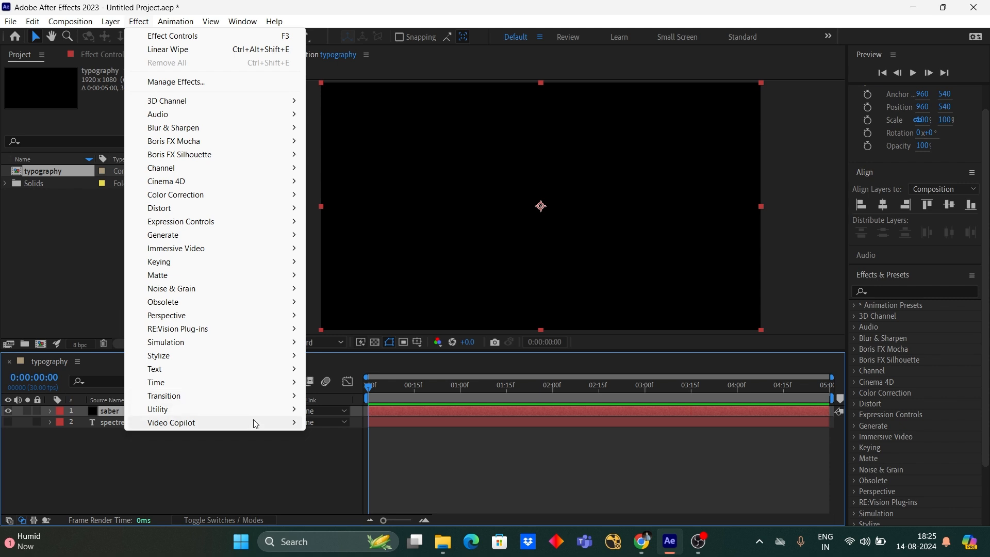
{"action": "mouse_move", "coordinate": [252, 422]}
{"action": "left_click", "coordinate": [336, 422]}
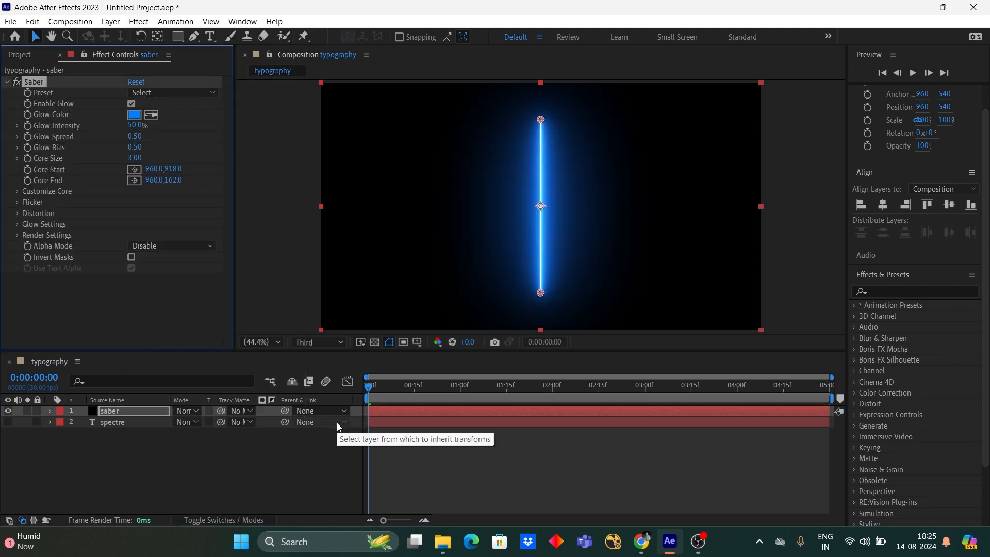
{"action": "left_click", "coordinate": [134, 115]}
{"action": "left_click_drag", "start_coordinate": [697, 177], "coordinate": [683, 146]}
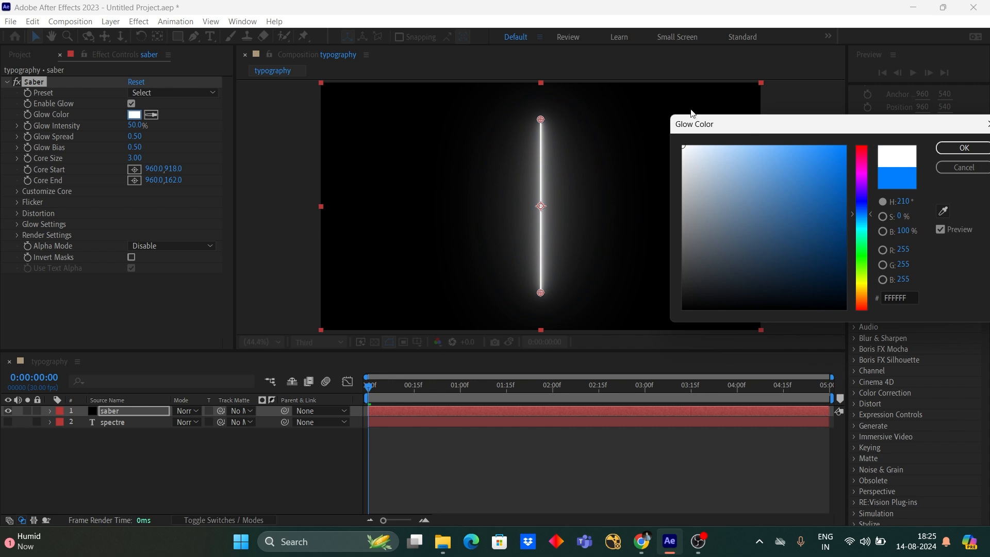
{"action": "left_click", "coordinate": [939, 156]}
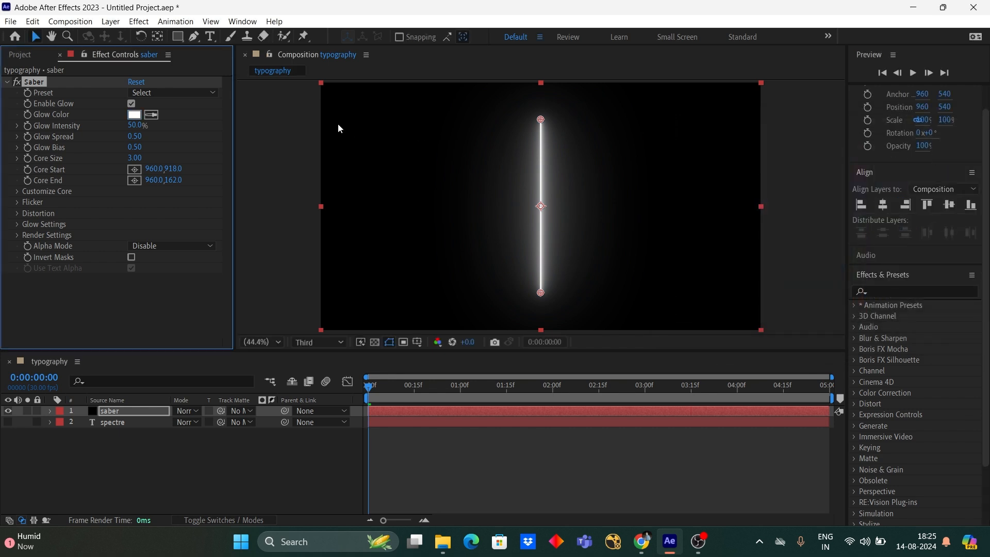
- Set the Saber effect's Glow Intensity to 20%, Glow Spread to 0.88 and Core Size to 2
{"action": "left_click", "coordinate": [134, 125]}
{"action": "type", "text": "20"}
{"action": "key", "text": "Return"}
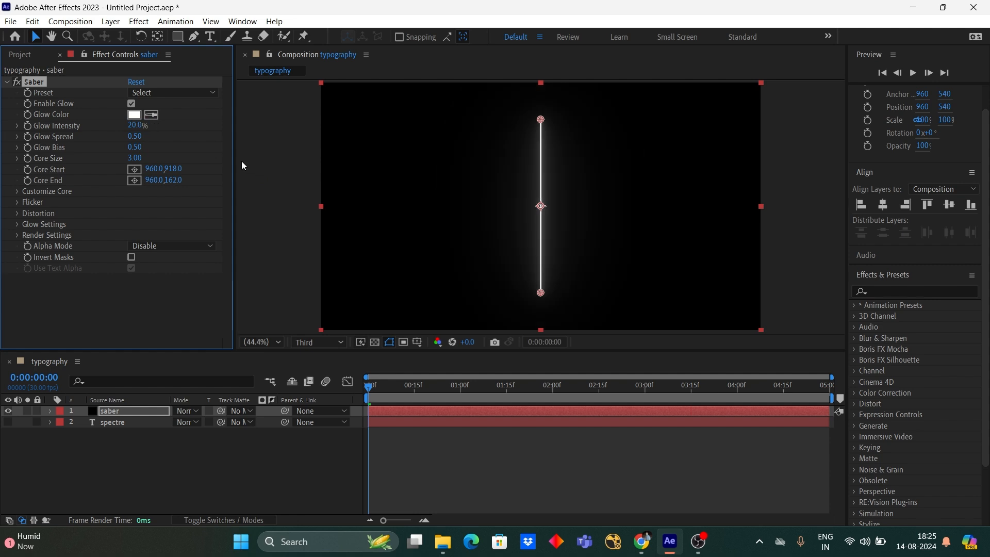
{"action": "left_click", "coordinate": [135, 137]}
{"action": "type", "text": "0.88"}
{"action": "key", "text": "Return"}
{"action": "left_click", "coordinate": [135, 158]}
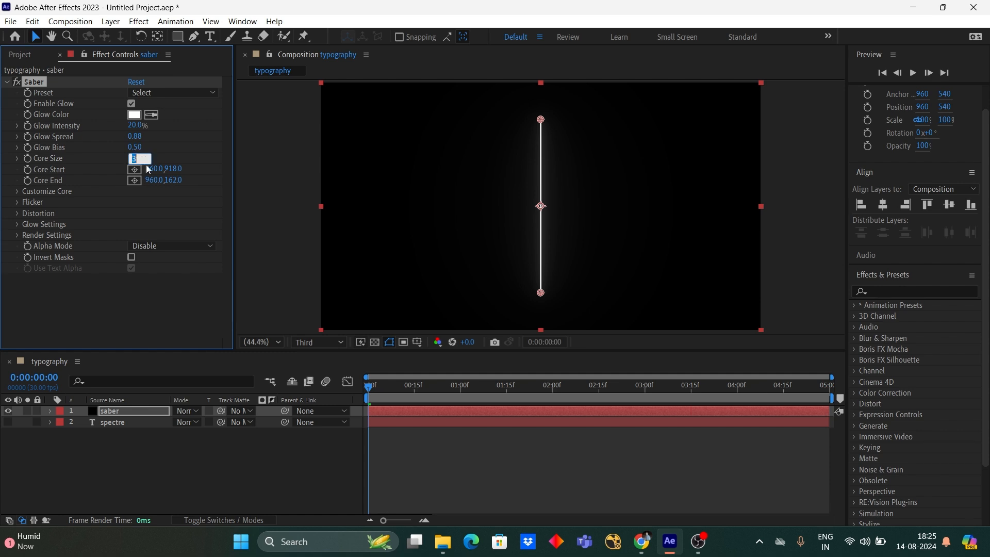
{"action": "type", "text": "2"}
{"action": "key", "text": "Return"}
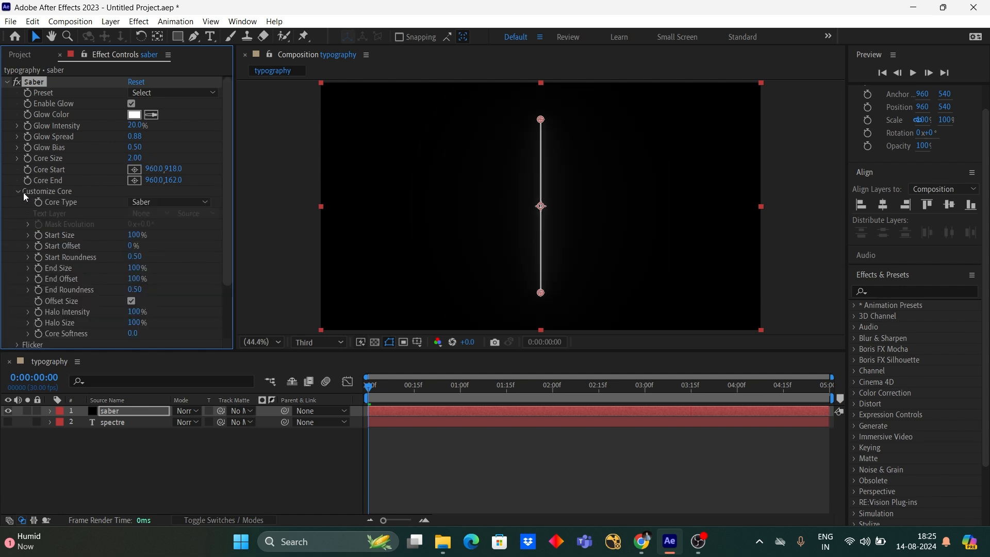
- Customize the Saber core to use the spectre text layer as its core type source, with End Size 0%
{"action": "left_click", "coordinate": [168, 202]}
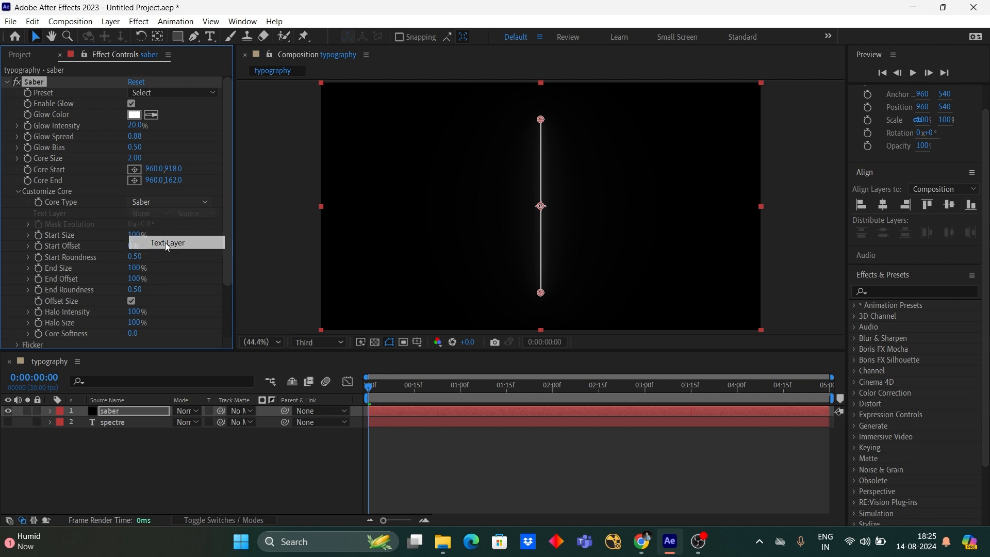
{"action": "left_click", "coordinate": [165, 242]}
{"action": "left_click", "coordinate": [161, 213]}
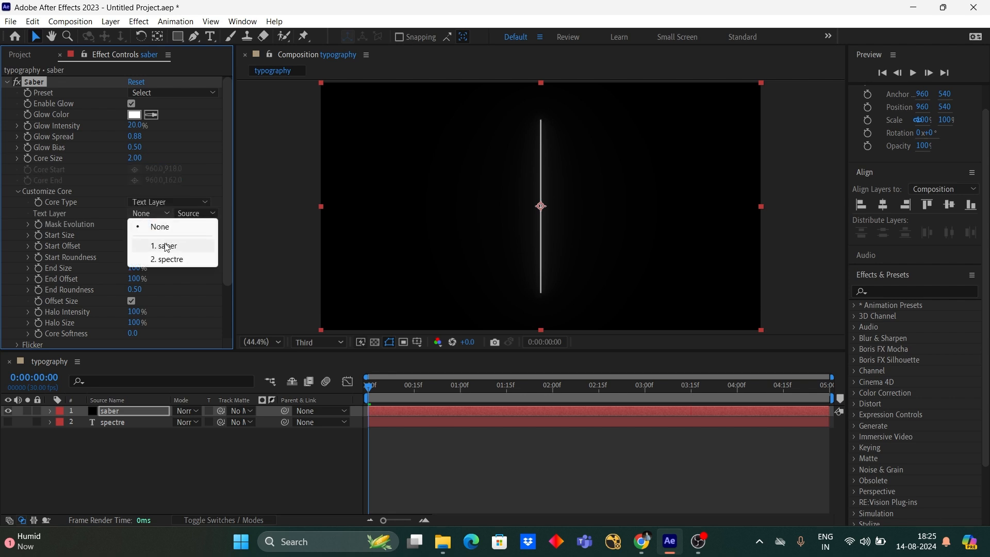
{"action": "left_click", "coordinate": [169, 259]}
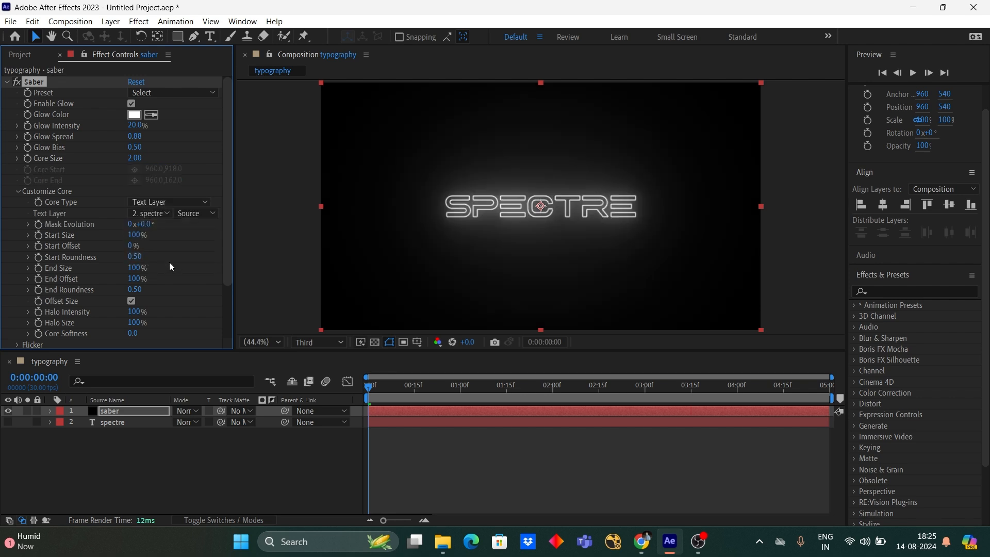
{"action": "left_click", "coordinate": [138, 268]}
{"action": "type", "text": "0"}
{"action": "key", "text": "Return"}
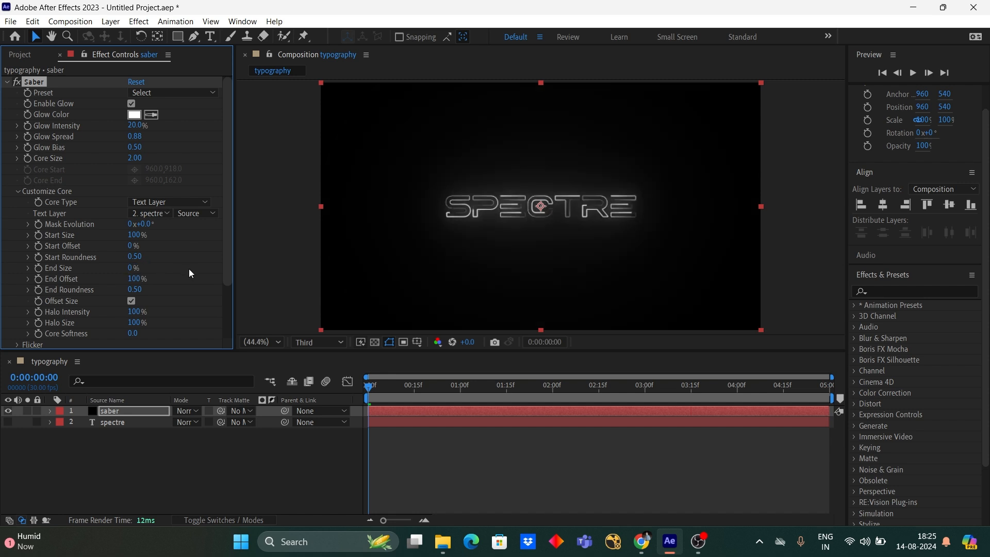
- Keyframe the Saber Start Offset from 100% at 0:00:00:00 to 0% at 0:00:02:20
{"action": "left_click", "coordinate": [364, 389]}
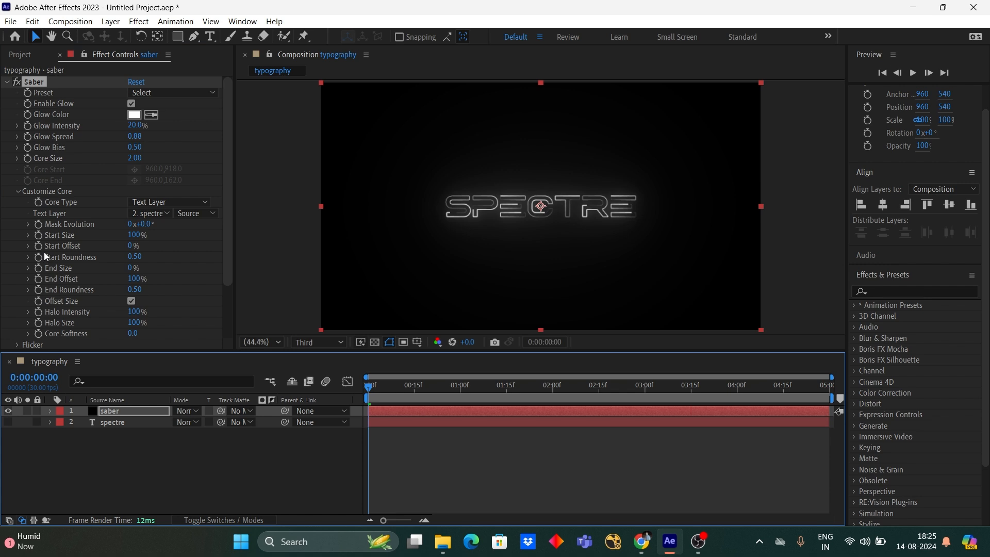
{"action": "left_click_drag", "start_coordinate": [129, 249], "coordinate": [276, 255]}
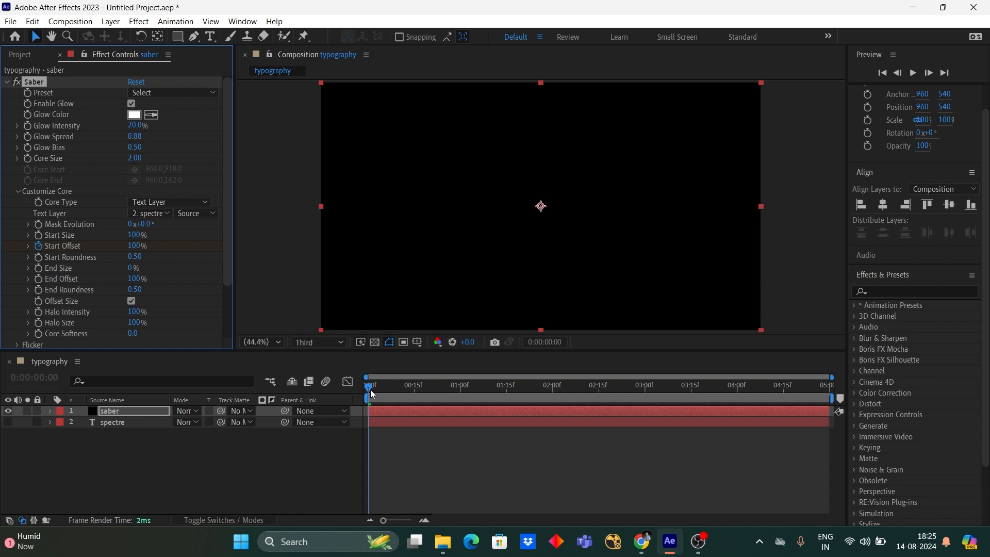
{"action": "left_click_drag", "start_coordinate": [370, 389], "coordinate": [617, 389]}
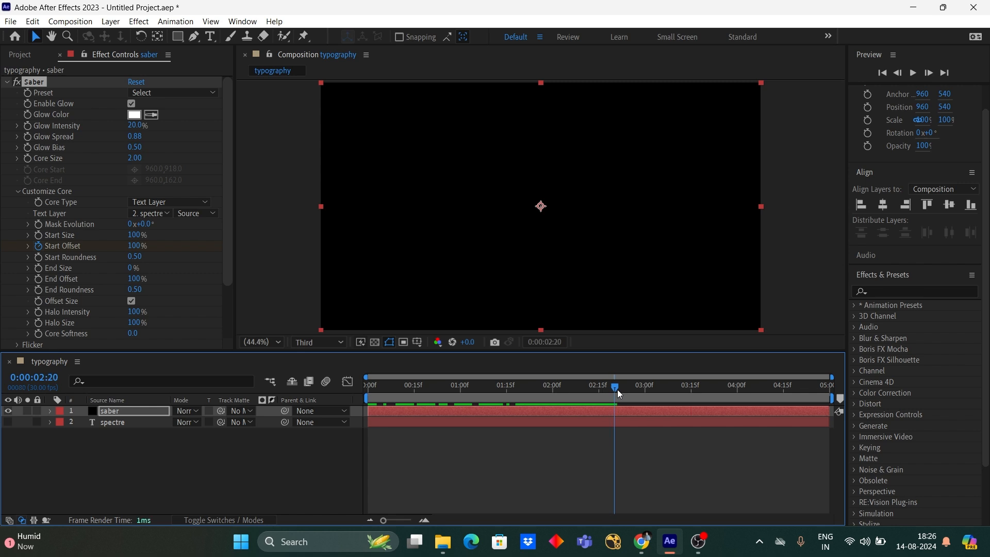
{"action": "left_click", "coordinate": [141, 247]}
{"action": "type", "text": "0"}
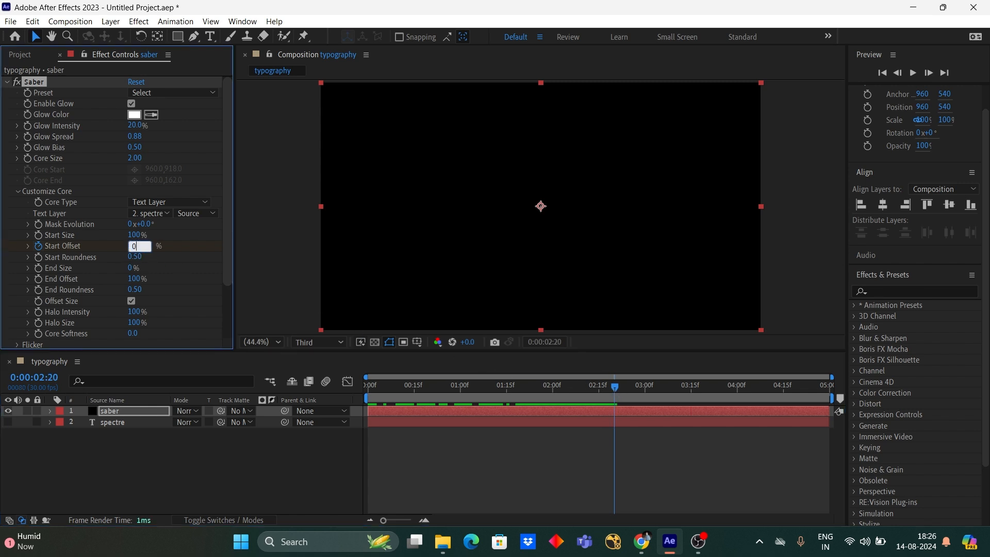
{"action": "key", "text": "Return"}
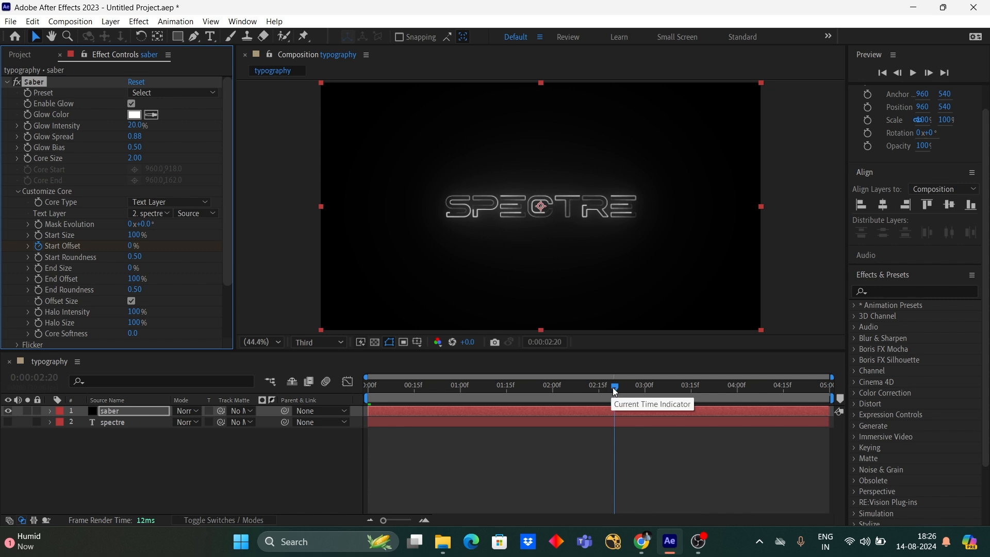
- Keyframe the Saber End Offset from 100% at 0:00:01:10 to 0% at 0:00:02:20
{"action": "left_click_drag", "start_coordinate": [612, 388], "coordinate": [489, 397]}
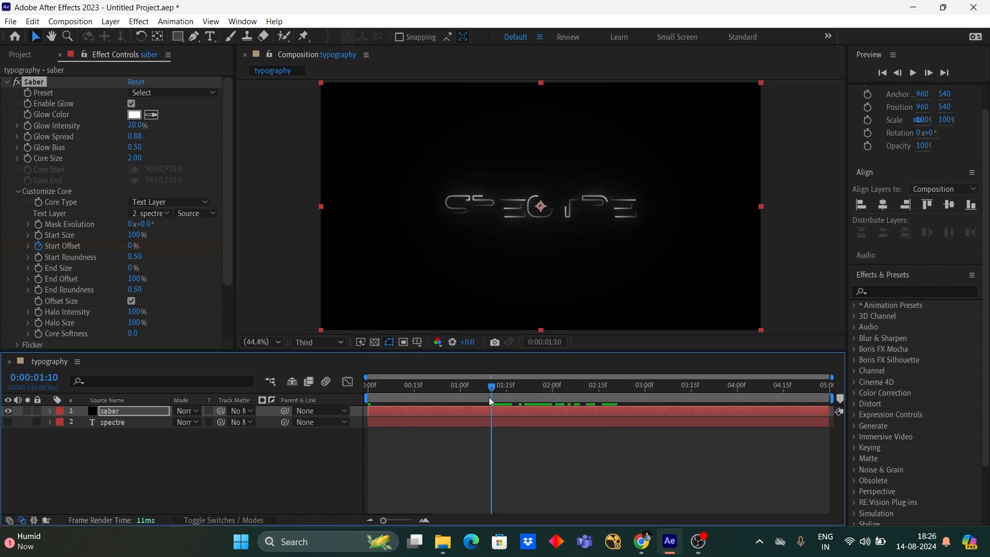
{"action": "key", "text": "u"}
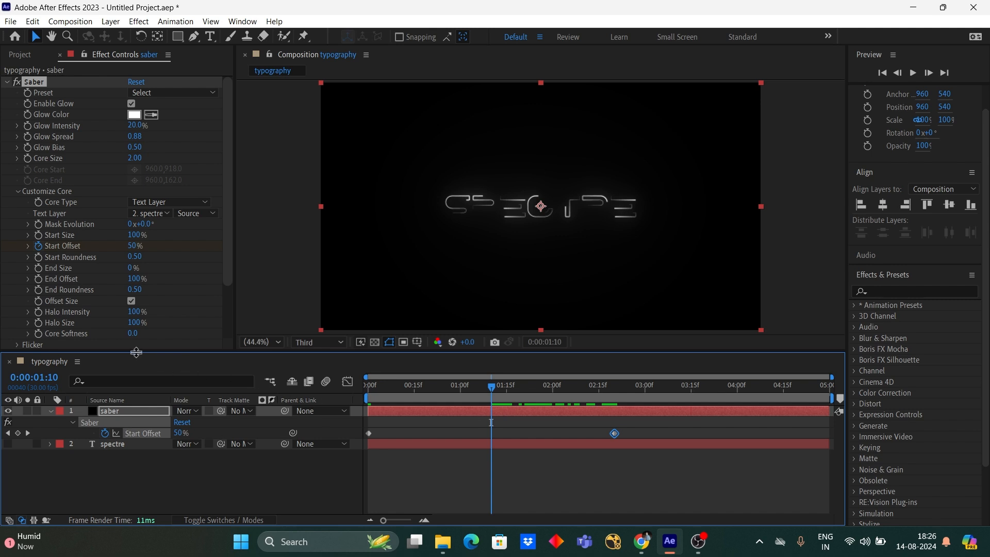
{"action": "left_click", "coordinate": [38, 280]}
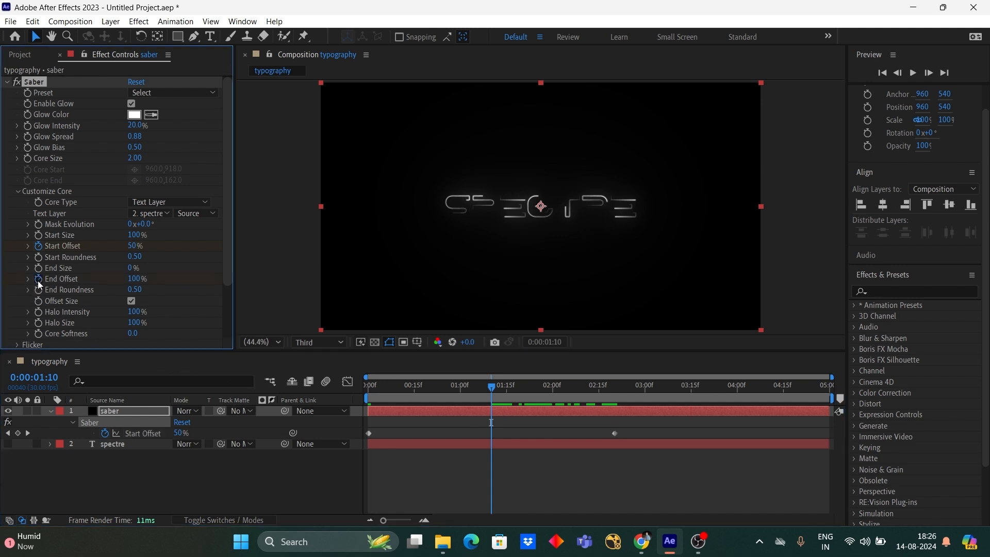
{"action": "left_click", "coordinate": [499, 388]}
{"action": "key", "text": "u"}
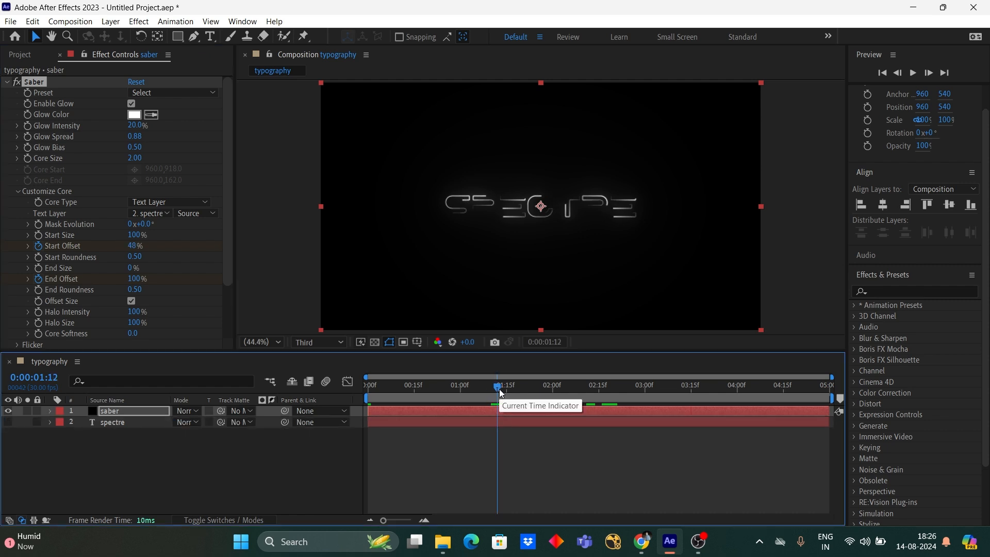
{"action": "key", "text": "u"}
{"action": "left_click_drag", "start_coordinate": [500, 392], "coordinate": [611, 404]}
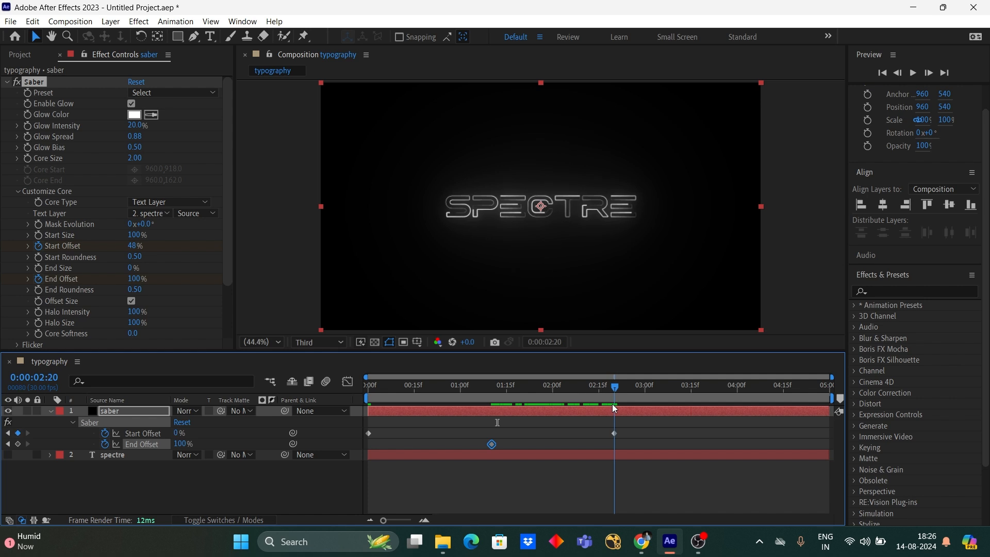
{"action": "left_click", "coordinate": [135, 279]}
{"action": "type", "text": "0"}
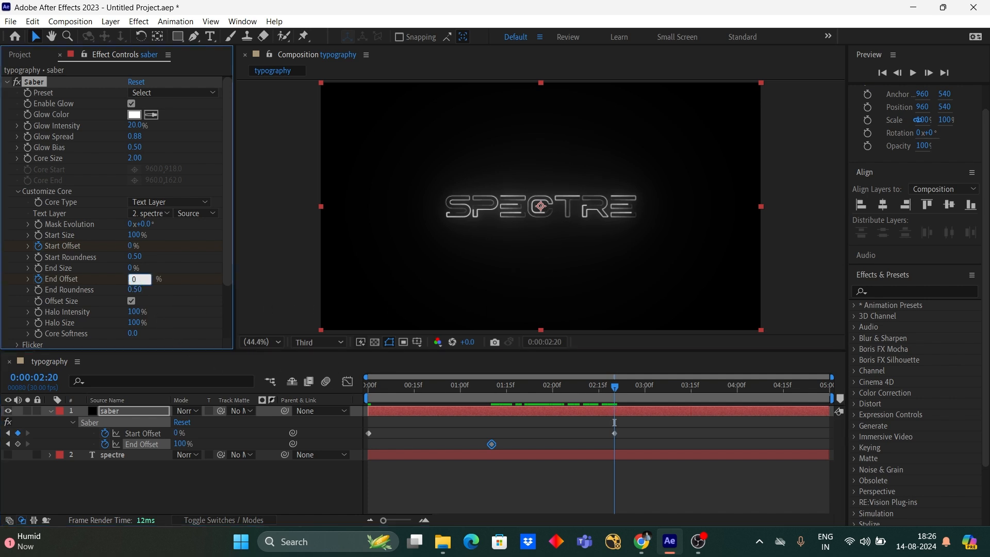
{"action": "key", "text": "Return"}
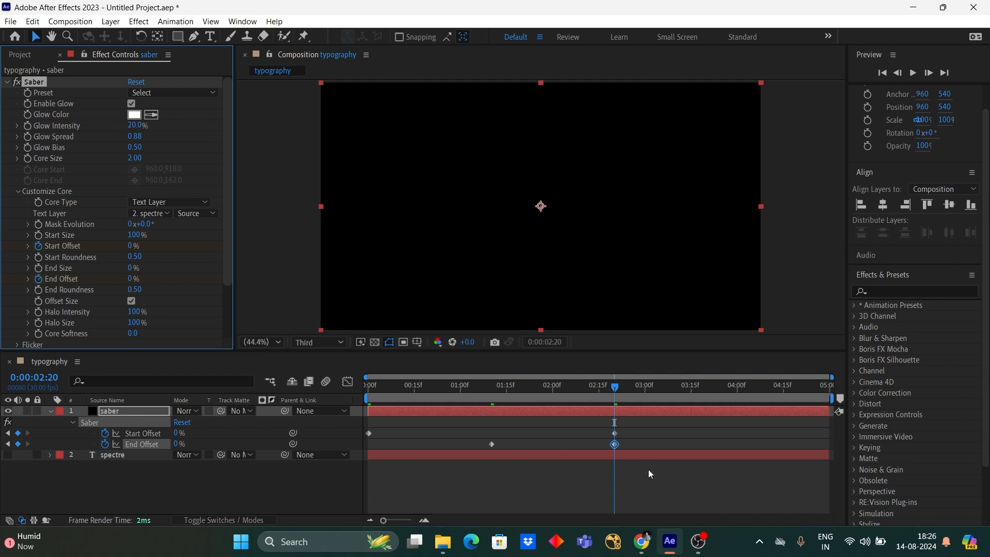
- Apply Easy Ease to all Start Offset and End Offset keyframes on the saber layer, and scrub back to 0:00:01:09
{"action": "left_click", "coordinate": [668, 485]}
{"action": "left_click_drag", "start_coordinate": [625, 469], "coordinate": [339, 409]}
{"action": "right_click", "coordinate": [494, 445]}
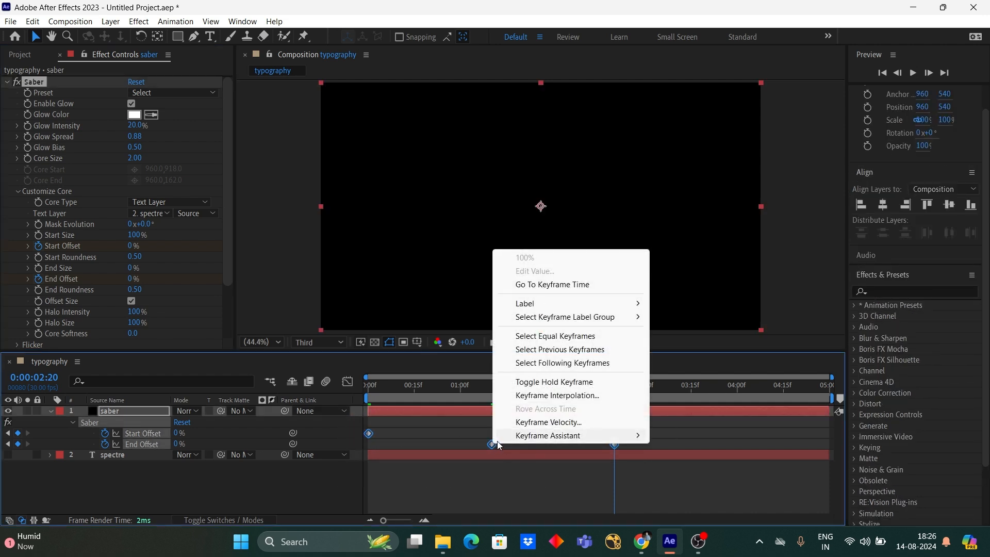
{"action": "mouse_move", "coordinate": [541, 435]}
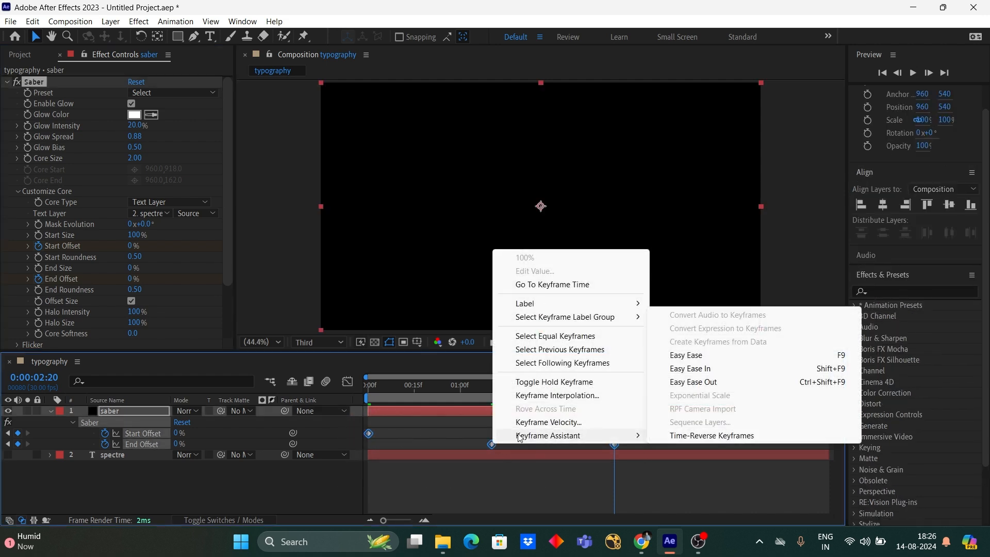
{"action": "left_click", "coordinate": [701, 355]}
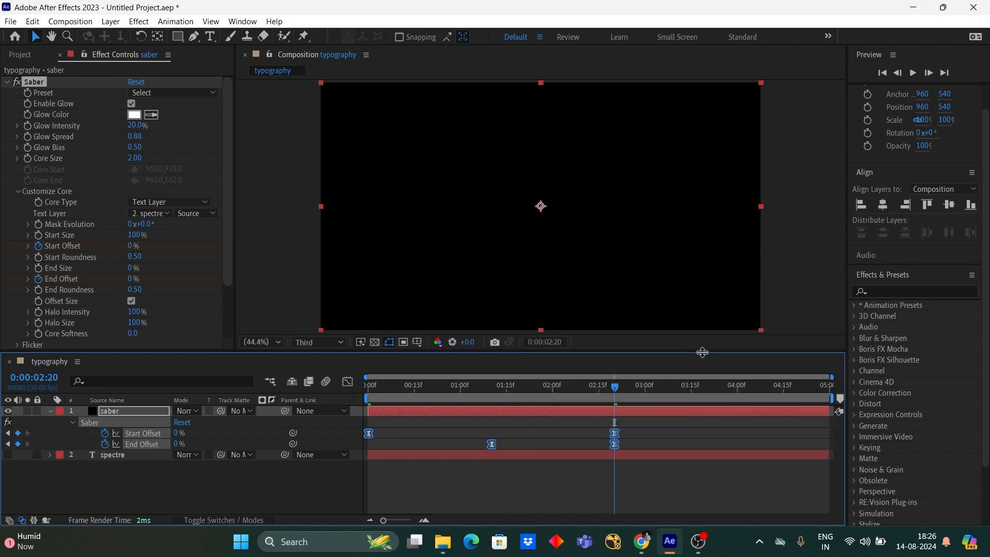
{"action": "left_click", "coordinate": [51, 410]}
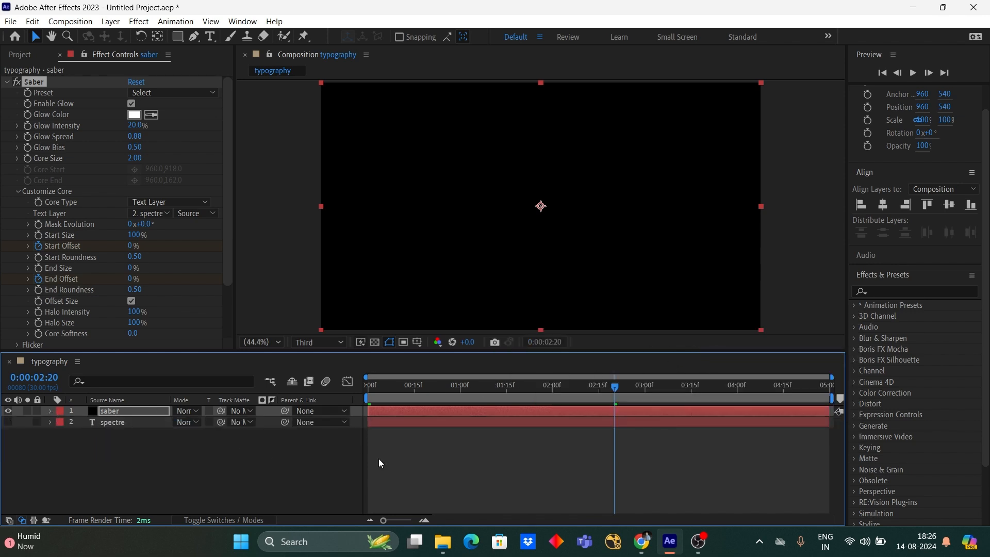
{"action": "left_click", "coordinate": [447, 459]}
{"action": "left_click_drag", "start_coordinate": [598, 399], "coordinate": [487, 406]}
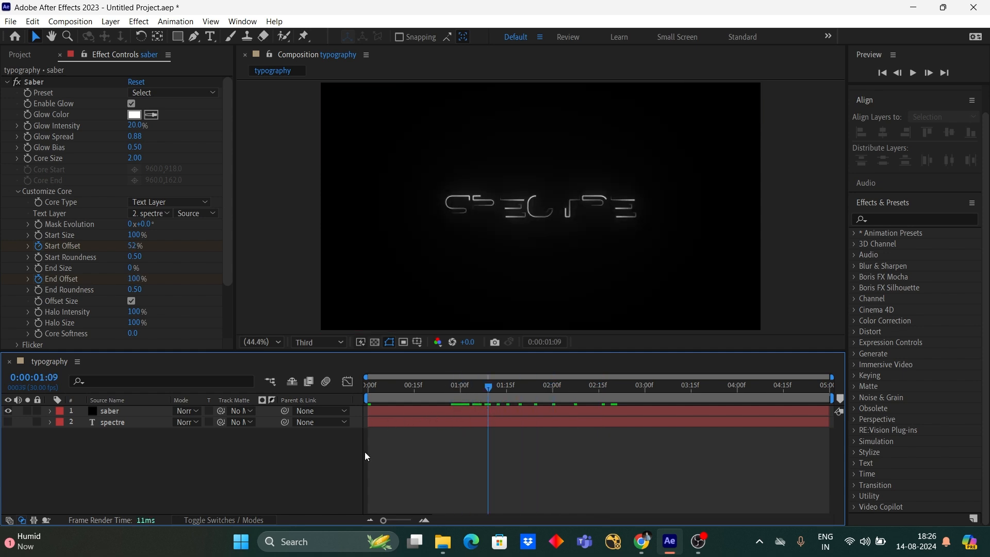
- Duplicate the spectre text layer, place the copy above the saber layer and turn on its visibility at 0:00:03:02
{"action": "left_click", "coordinate": [131, 423]}
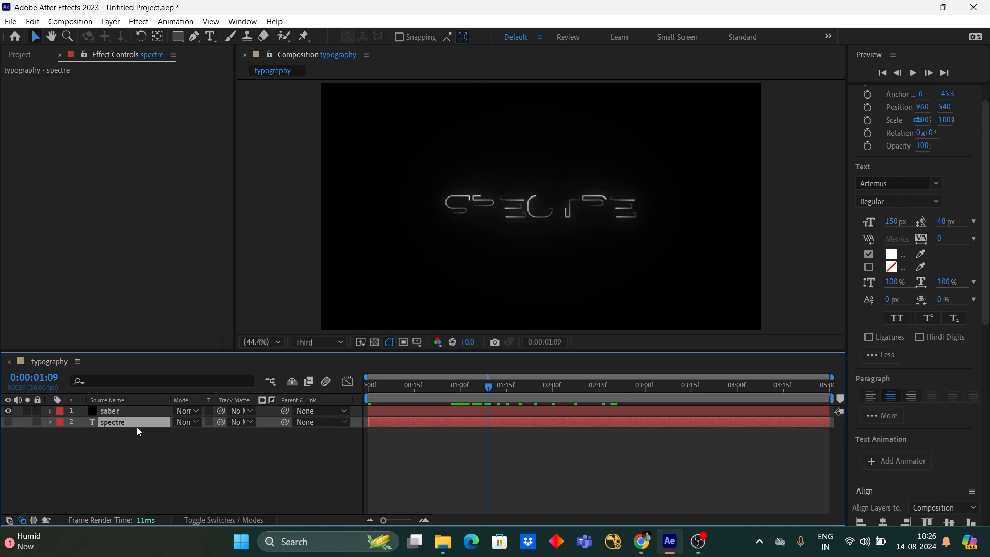
{"action": "key", "text": "ctrl+d"}
{"action": "left_click_drag", "start_coordinate": [139, 425], "coordinate": [141, 407]}
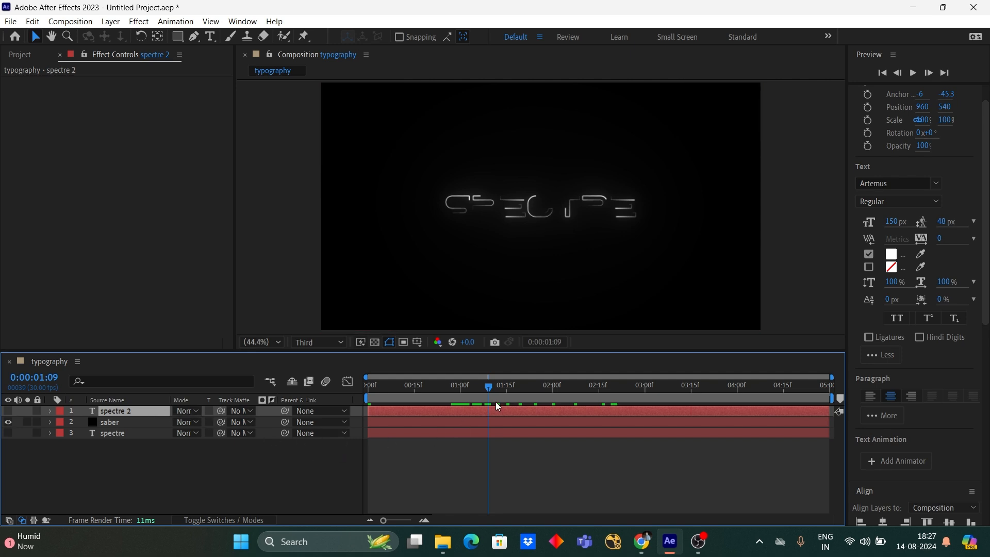
{"action": "left_click_drag", "start_coordinate": [493, 385], "coordinate": [651, 385]}
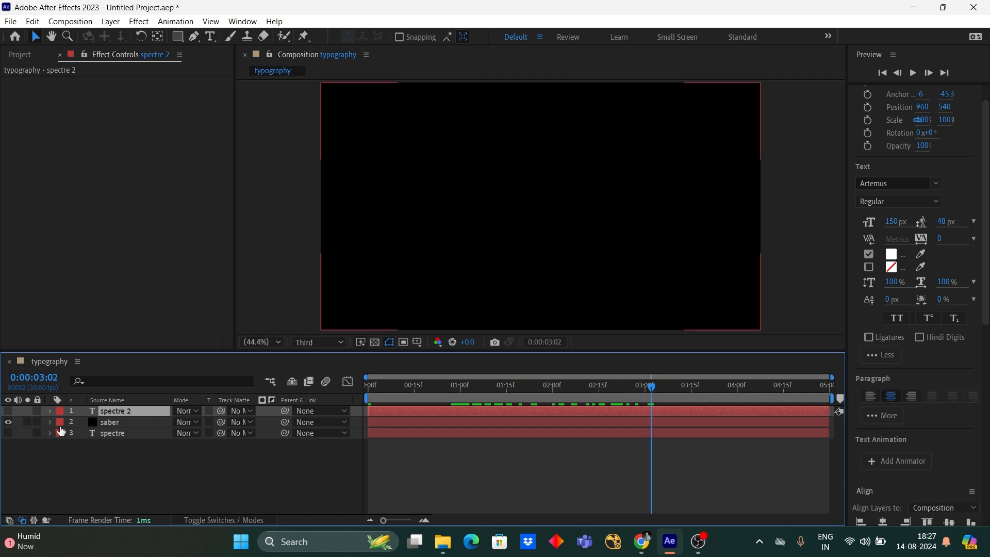
{"action": "left_click", "coordinate": [8, 410]}
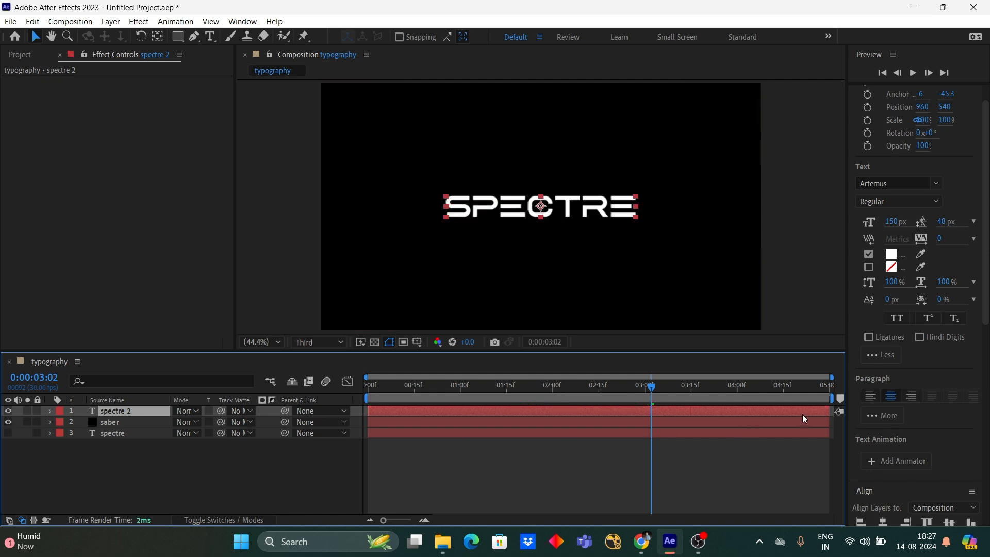
- Apply Gradient Ramp to the spectre 2 text layer, with the ramp starting at 1650.8, 537.8 and ending at 525.8, 540.0
{"action": "scroll", "coordinate": [919, 385], "scroll_direction": "down", "scroll_amount": 3}
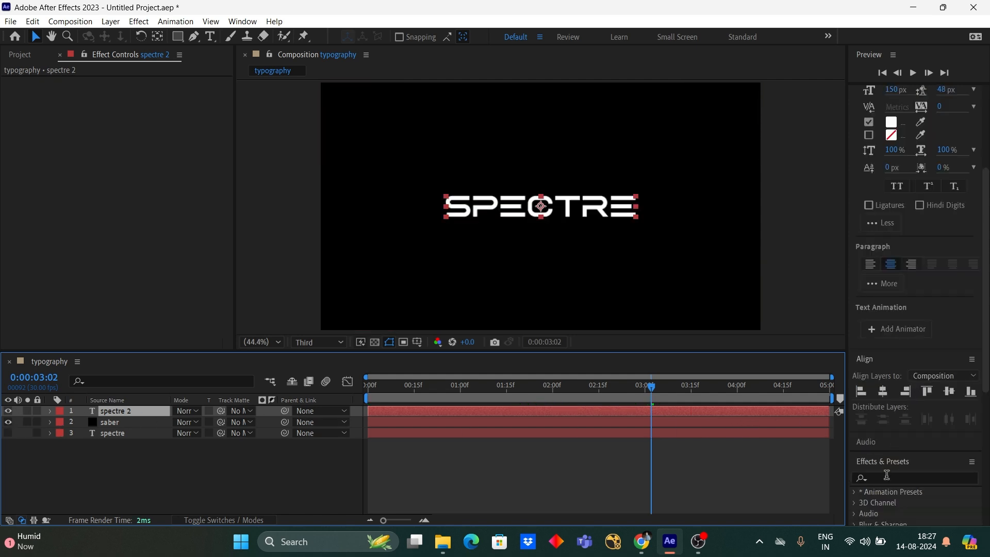
{"action": "scroll", "coordinate": [935, 411], "scroll_direction": "down", "scroll_amount": 5}
{"action": "left_click", "coordinate": [894, 214]}
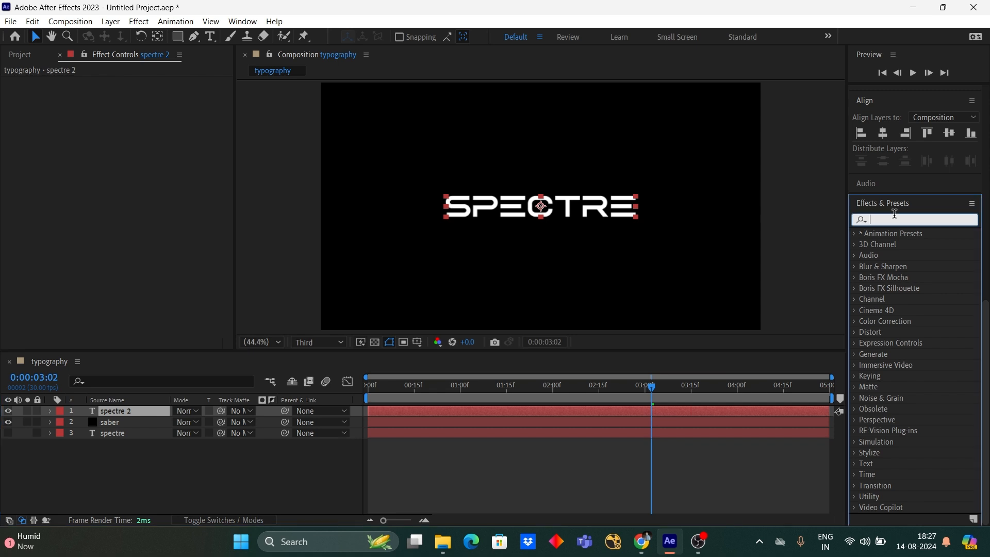
{"action": "type", "text": "ramp"}
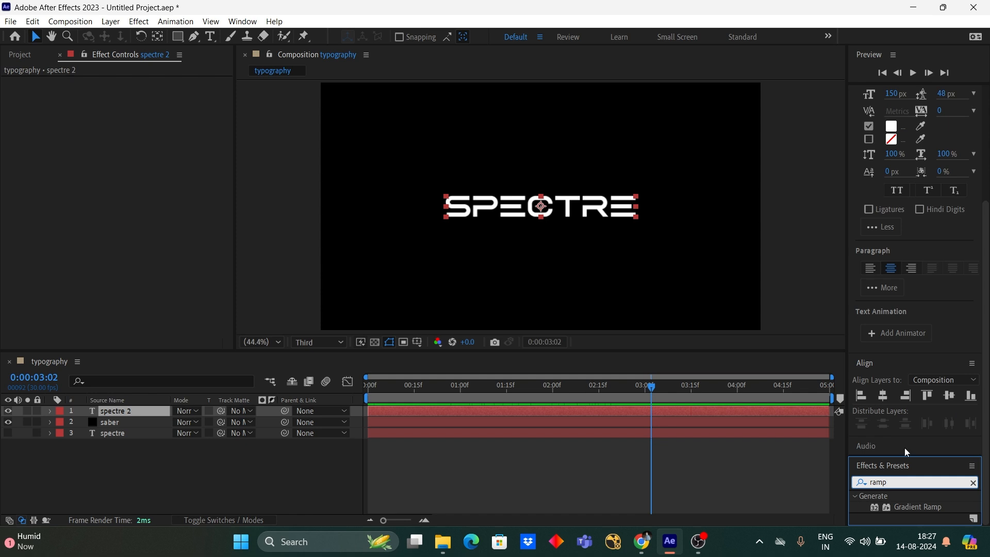
{"action": "left_click", "coordinate": [905, 509]}
{"action": "left_click_drag", "start_coordinate": [918, 506], "coordinate": [160, 412]}
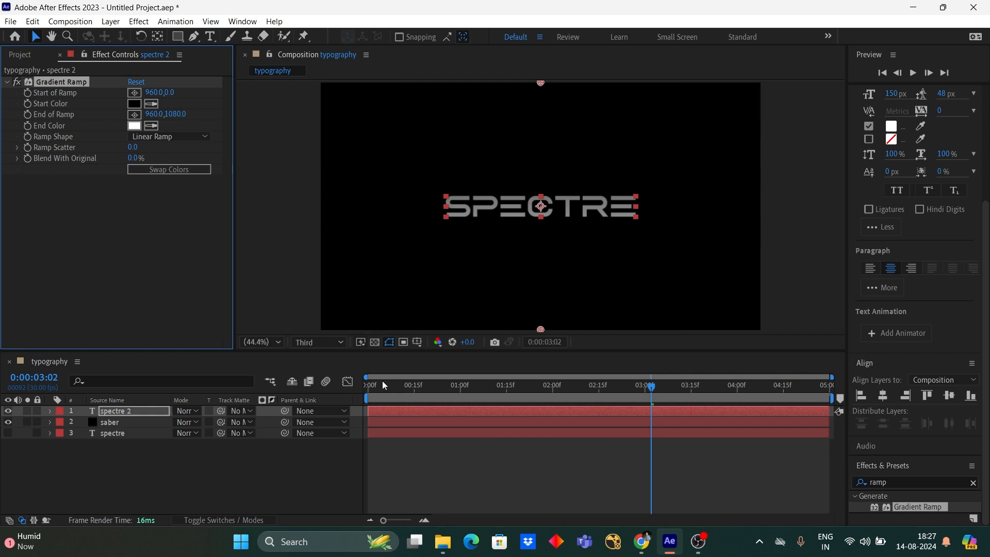
{"action": "left_click_drag", "start_coordinate": [540, 328], "coordinate": [440, 207]}
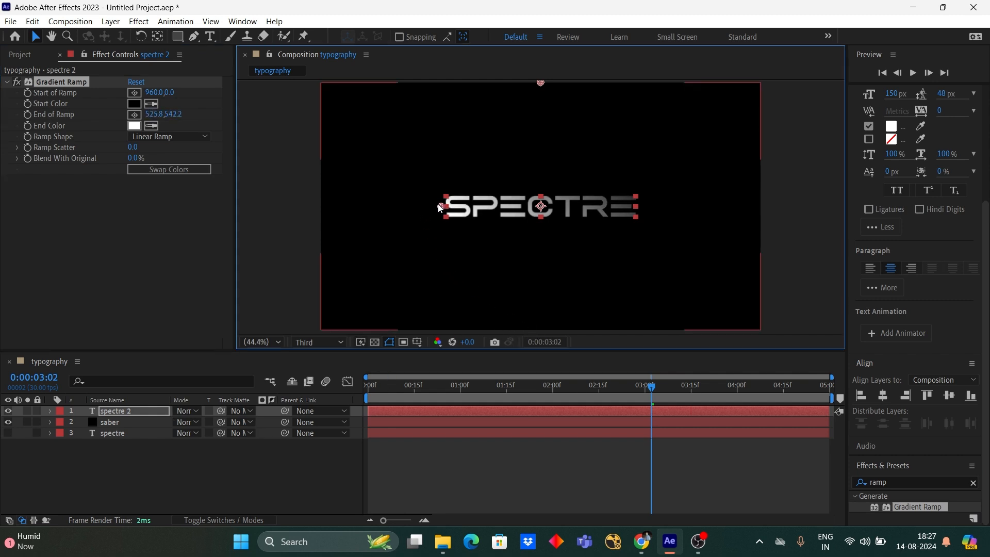
{"action": "left_click_drag", "start_coordinate": [540, 84], "coordinate": [700, 210]}
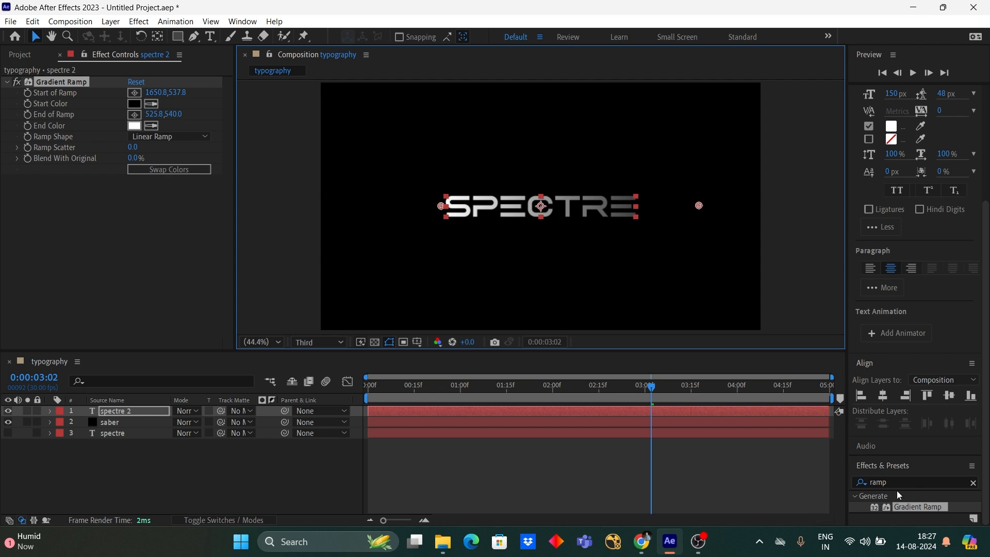
- Add the Linear Wipe transition effect to the spectre 2 text layer
{"action": "left_click", "coordinate": [855, 483]}
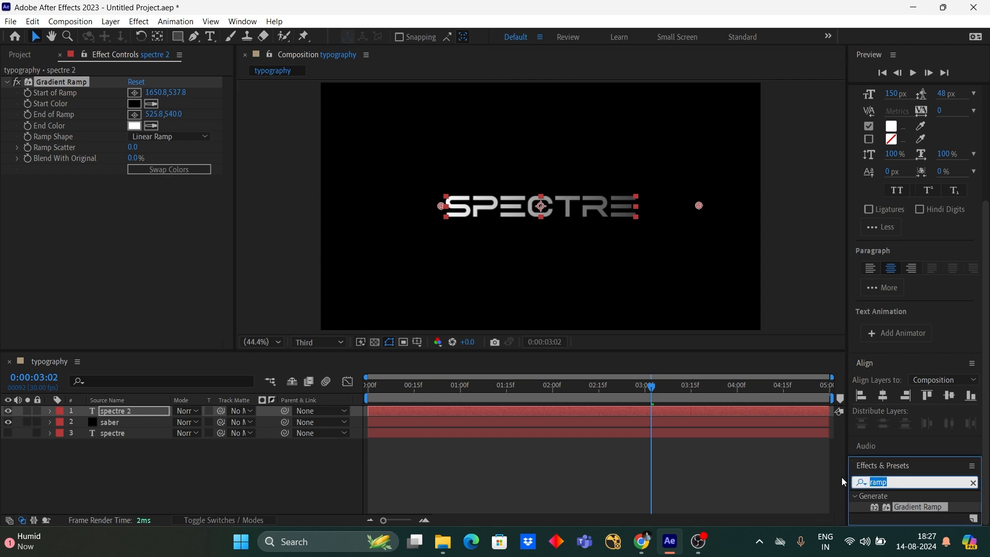
{"action": "type", "text": "lin"}
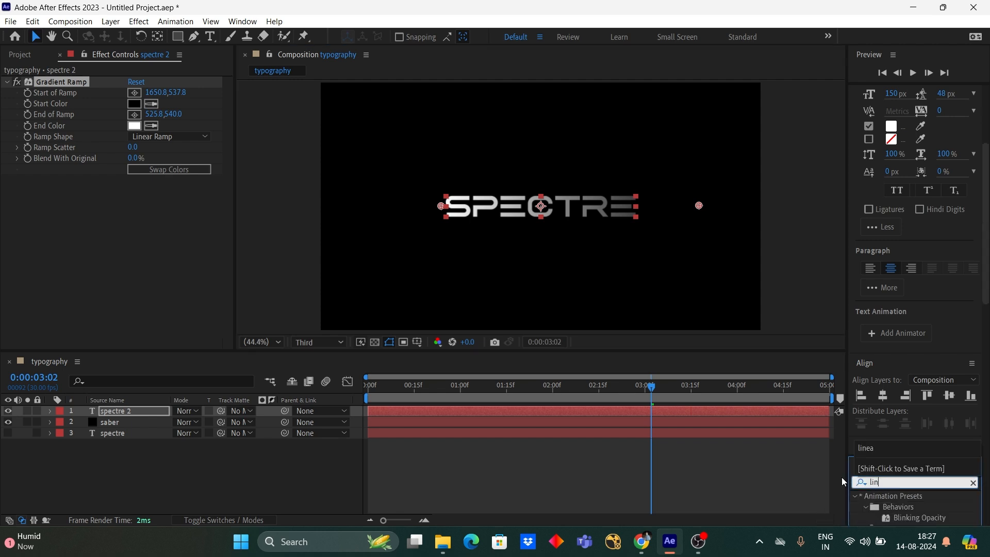
{"action": "type", "text": "ear"}
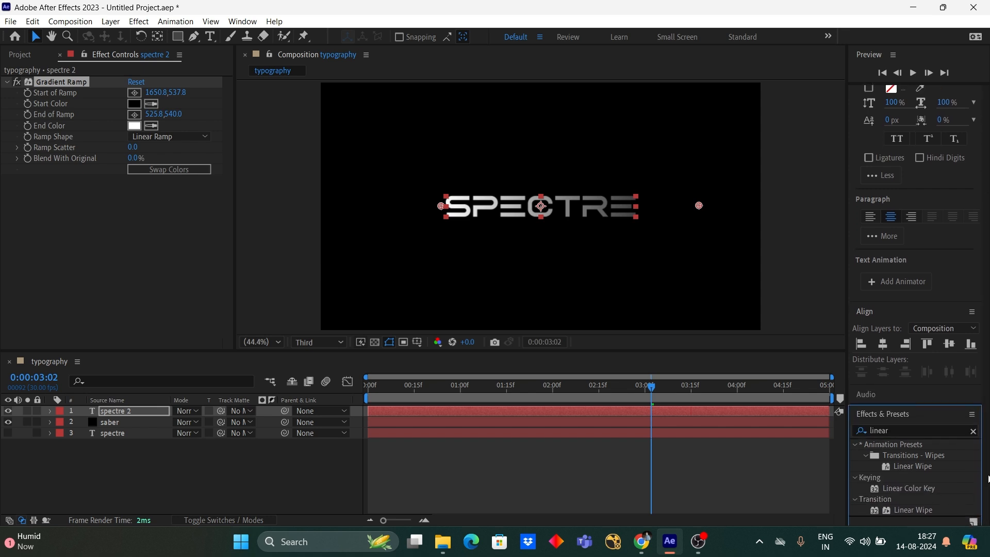
{"action": "left_click", "coordinate": [923, 510]}
{"action": "left_click_drag", "start_coordinate": [923, 511], "coordinate": [138, 411]}
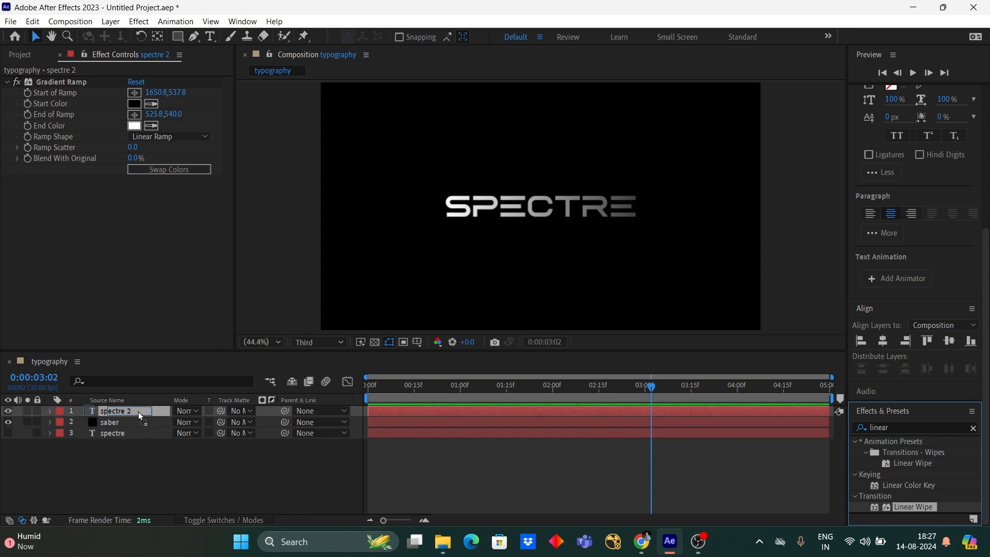
{"action": "left_click_drag", "start_coordinate": [138, 411], "coordinate": [138, 411]}
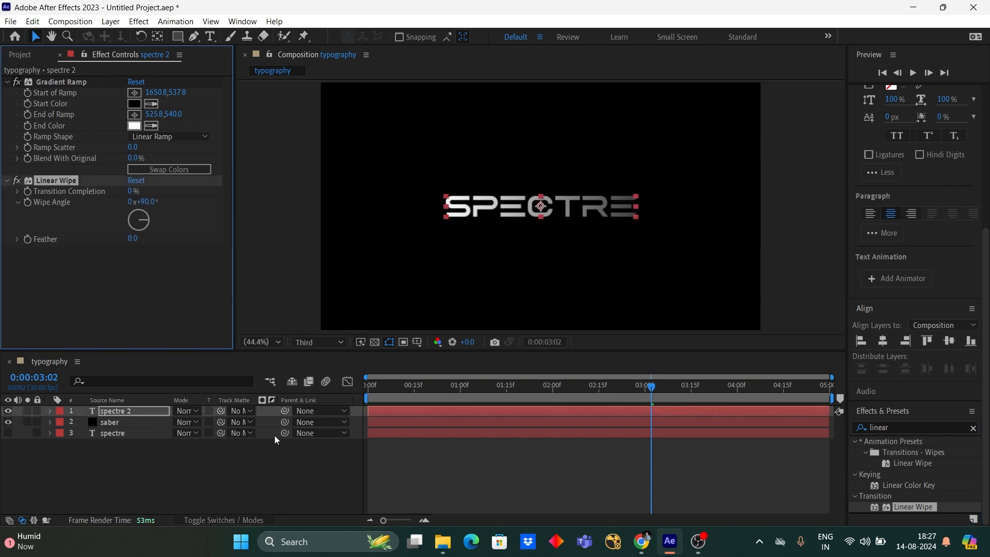
- Set the Linear Wipe's Wipe Angle to -100°
{"action": "left_click", "coordinate": [146, 201]}
{"action": "key", "text": "BackSpace"}
{"action": "type", "text": "-100"}
{"action": "key", "text": "Return"}
- Add a Linear Wipe Transition Completion keyframe at 0:00:01:20 with a value of 80%
{"action": "left_click", "coordinate": [648, 387]}
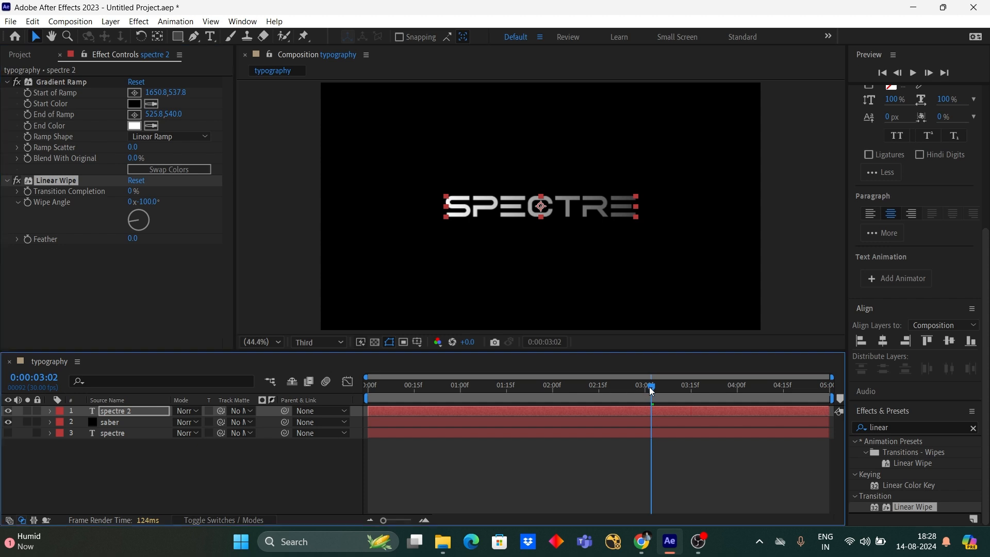
{"action": "left_click_drag", "start_coordinate": [648, 386], "coordinate": [522, 388]}
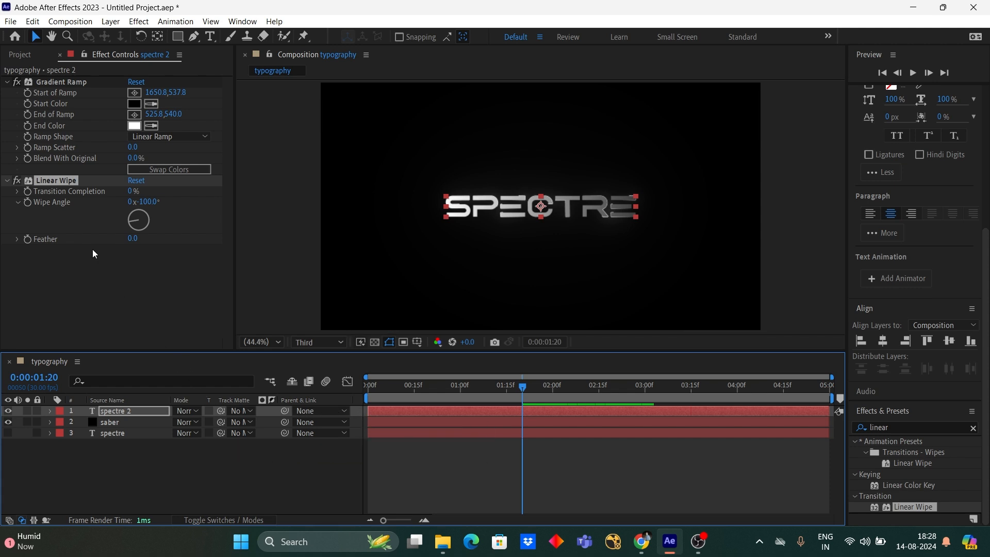
{"action": "left_click", "coordinate": [131, 193]}
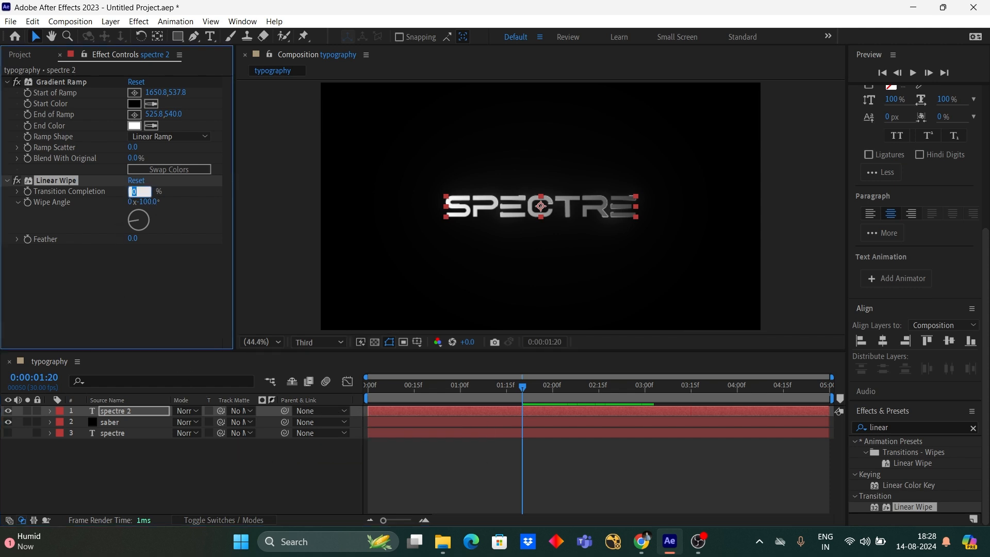
{"action": "type", "text": "100"}
{"action": "key", "text": "Return"}
{"action": "key", "text": "Return"}
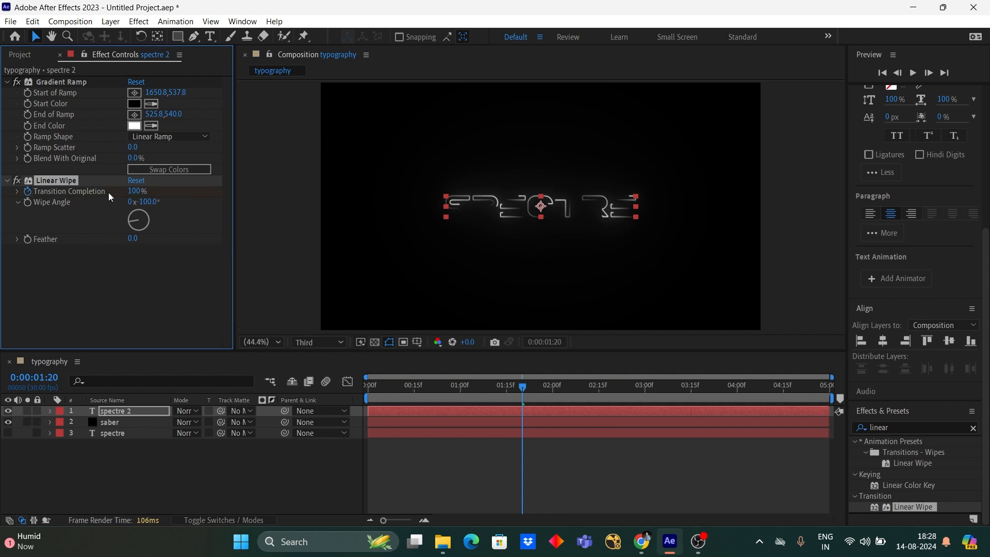
{"action": "left_click", "coordinate": [136, 192]}
{"action": "type", "text": "80"}
{"action": "key", "text": "Return"}
- Set the Linear Wipe's Transition Completion to 20% at 0:00:03:25 and reveal the layer's keyframes in the timeline
{"action": "left_click_drag", "start_coordinate": [522, 389], "coordinate": [723, 388]}
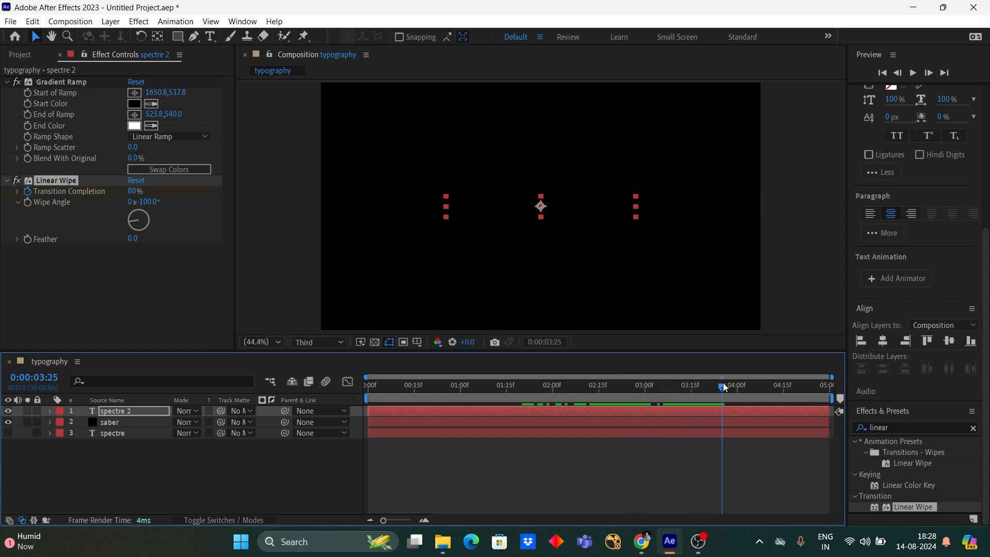
{"action": "left_click", "coordinate": [136, 192]}
{"action": "type", "text": "2"}
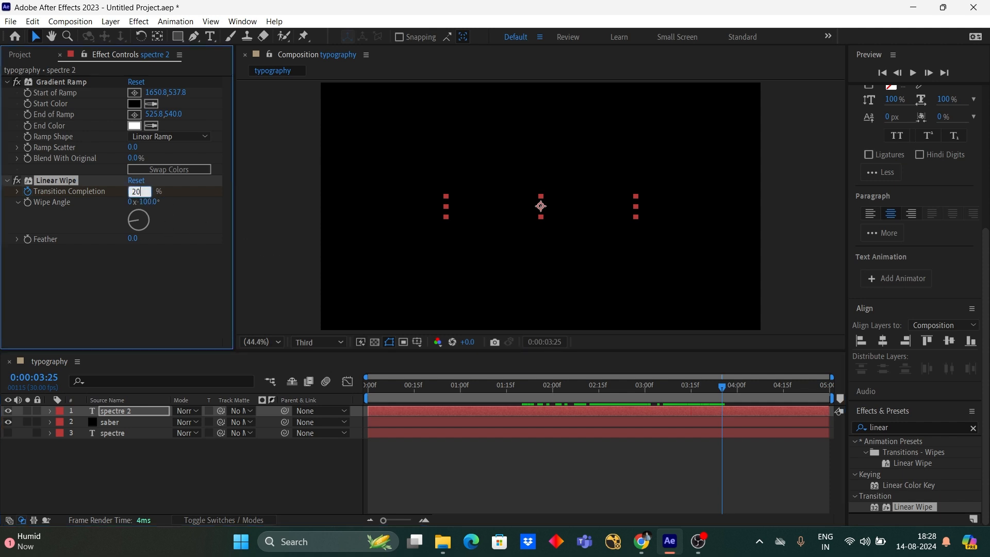
{"action": "type", "text": "0"}
{"action": "key", "text": "Return"}
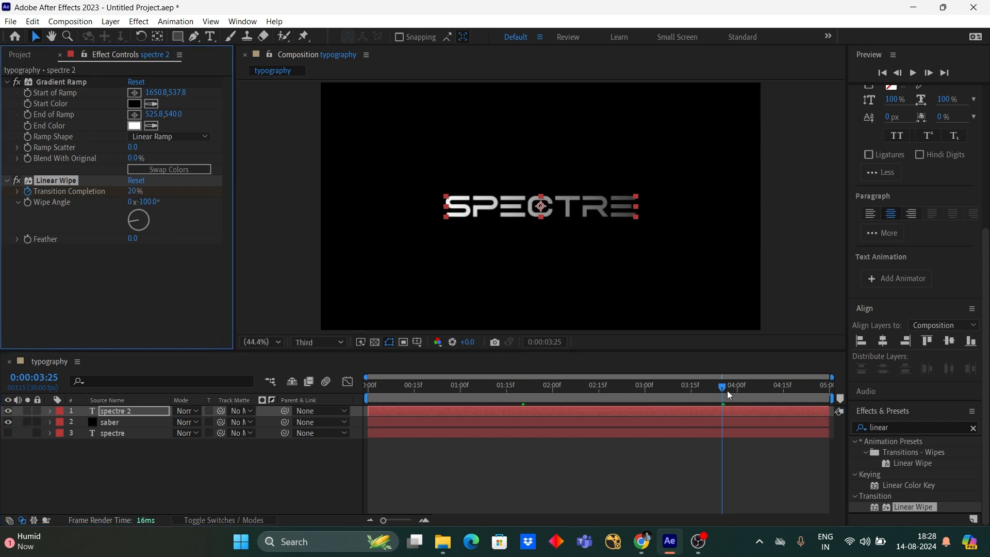
{"action": "key", "text": "u"}
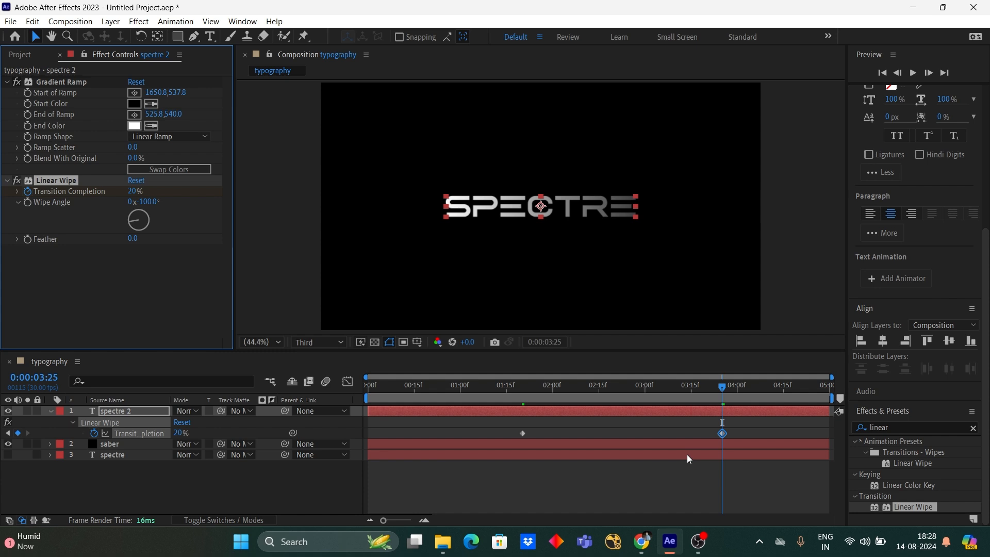
- Apply Easy Ease to the Transition Completion keyframe at 0:00:03:25 and collapse the spectre 2 layer
{"action": "left_click", "coordinate": [751, 481]}
{"action": "left_click", "coordinate": [697, 422]}
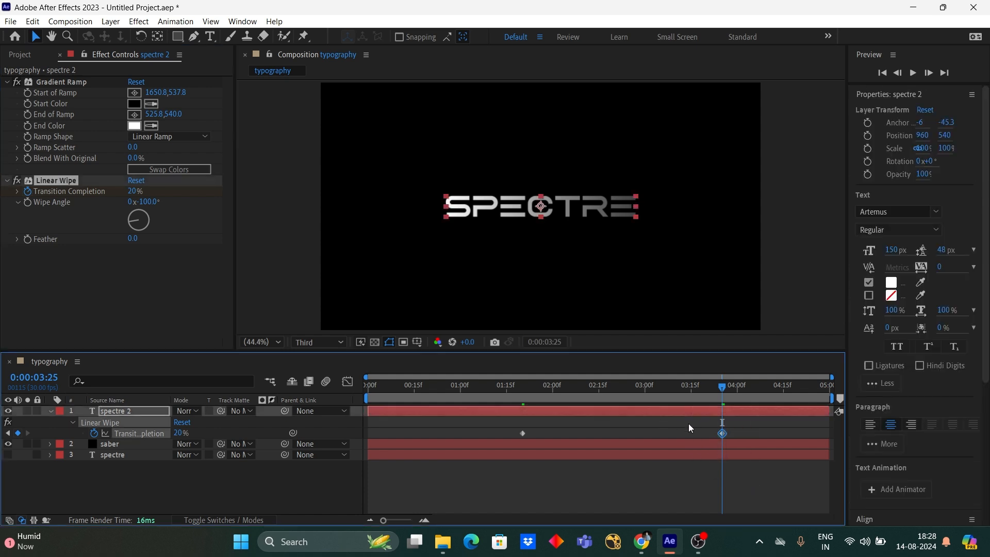
{"action": "right_click", "coordinate": [713, 434]}
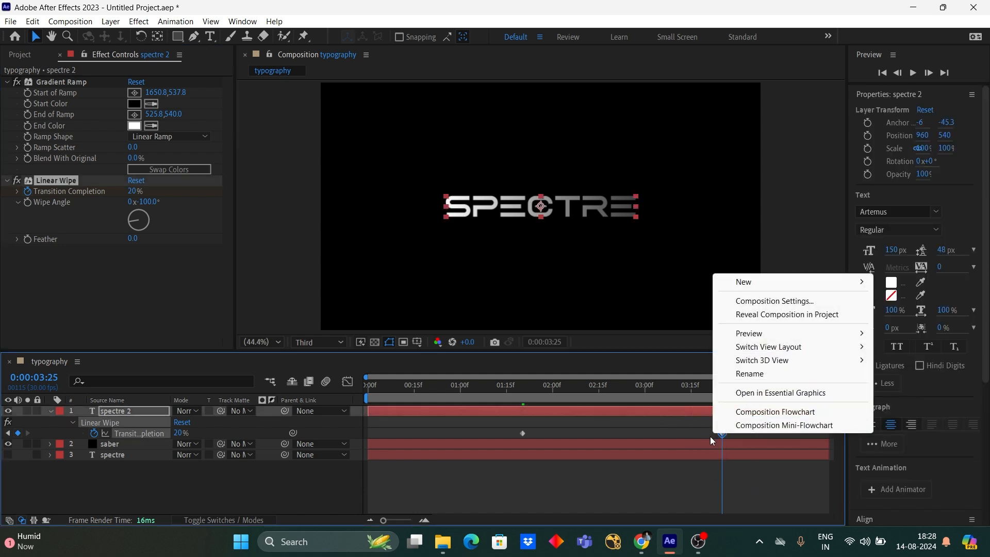
{"action": "right_click", "coordinate": [722, 434]}
{"action": "mouse_move", "coordinate": [756, 432]}
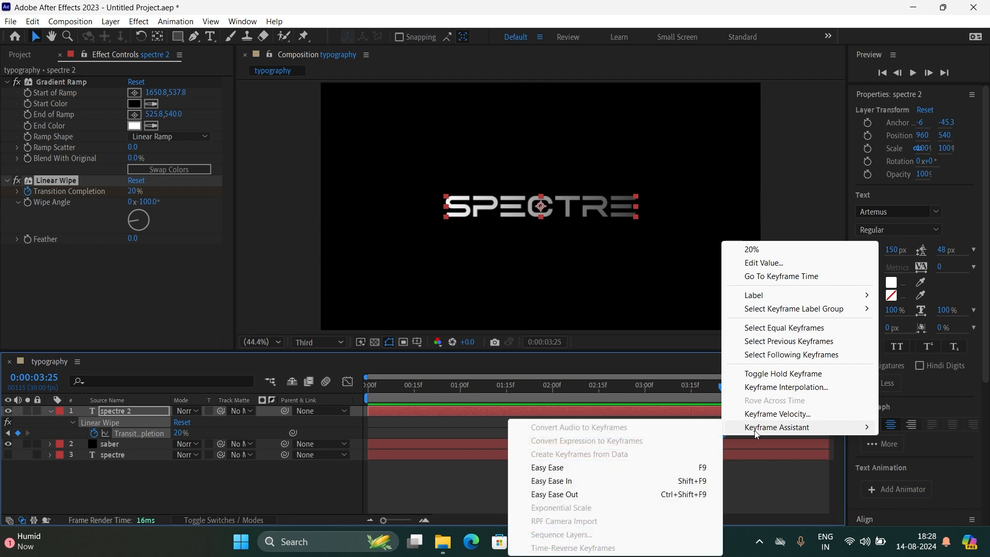
{"action": "left_click", "coordinate": [609, 467]}
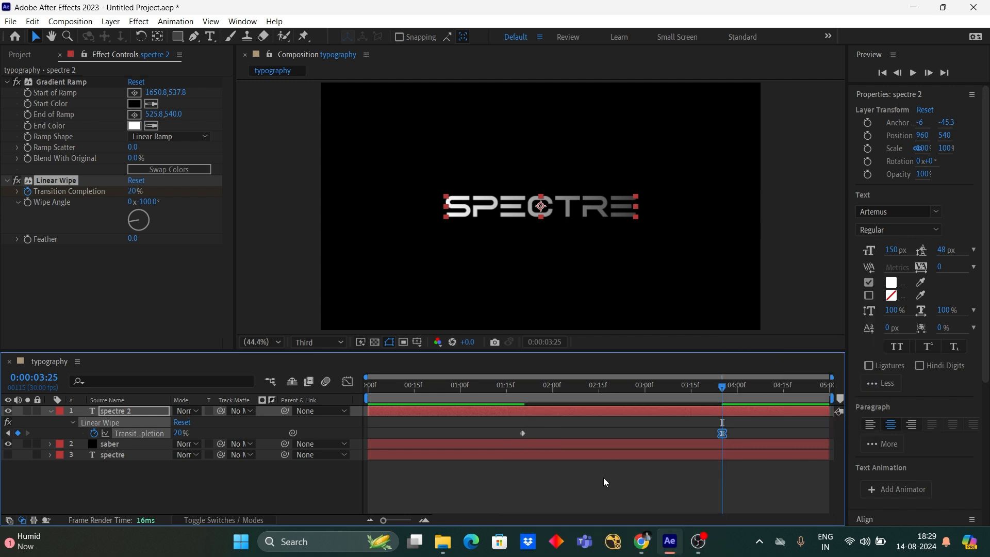
{"action": "left_click", "coordinate": [606, 498]}
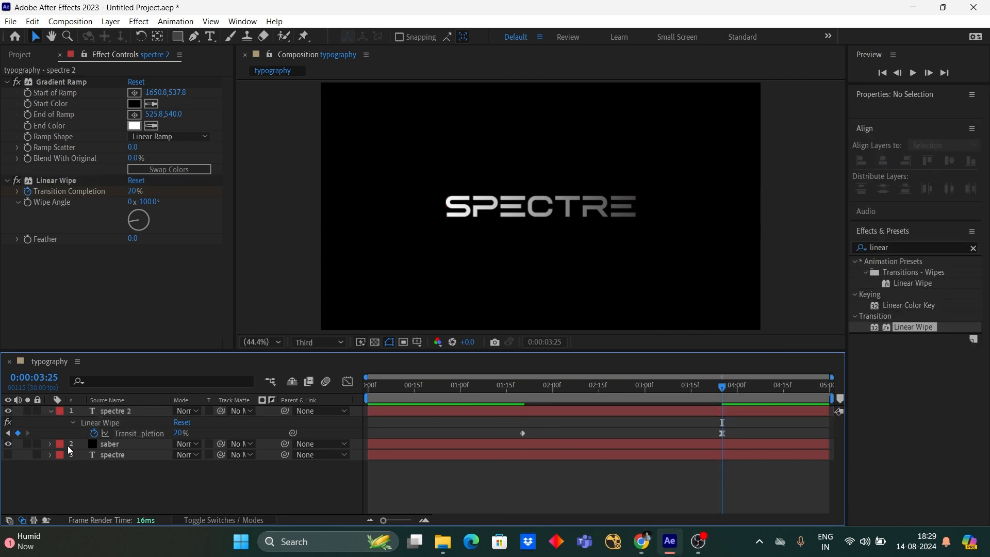
{"action": "left_click", "coordinate": [48, 410]}
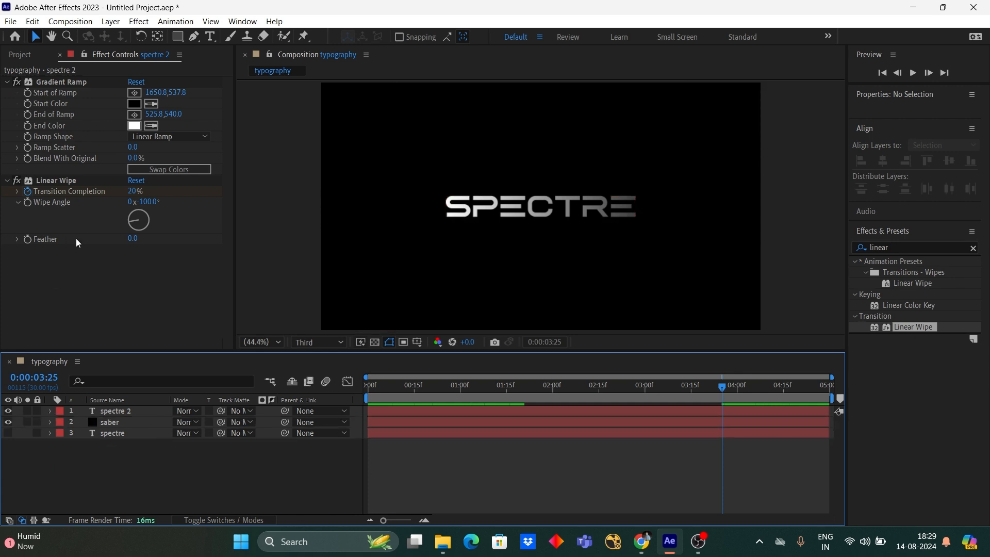
- Set the Linear Wipe's Feather to 125 and return the playhead to the start of the composition
{"action": "left_click", "coordinate": [137, 238]}
{"action": "type", "text": "125"}
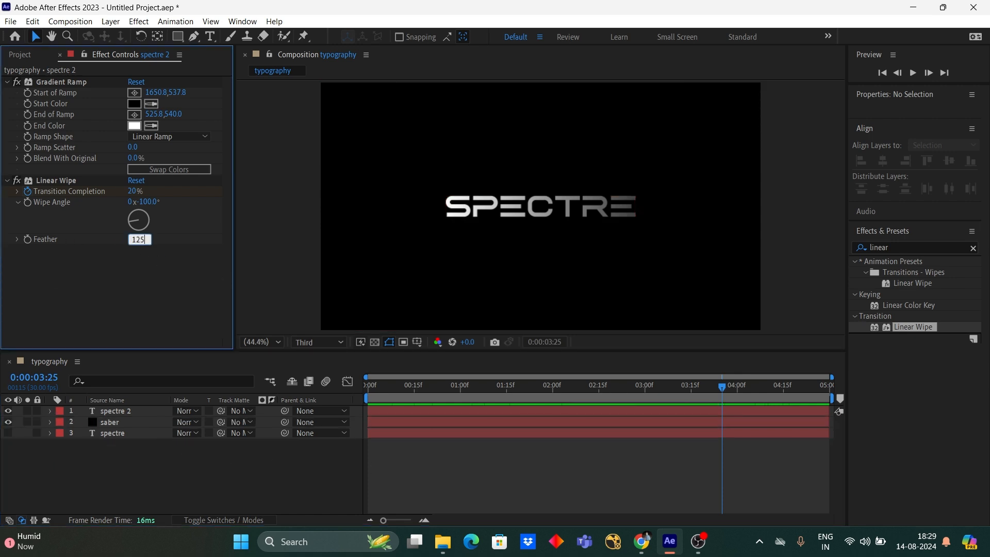
{"action": "key", "text": "Return"}
{"action": "left_click", "coordinate": [524, 466]}
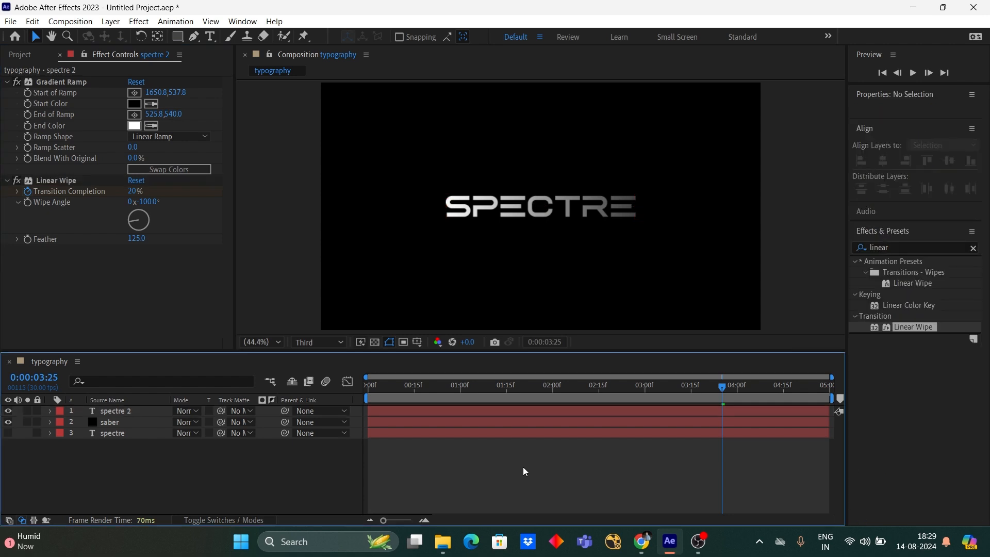
{"action": "left_click_drag", "start_coordinate": [727, 396], "coordinate": [358, 441]}
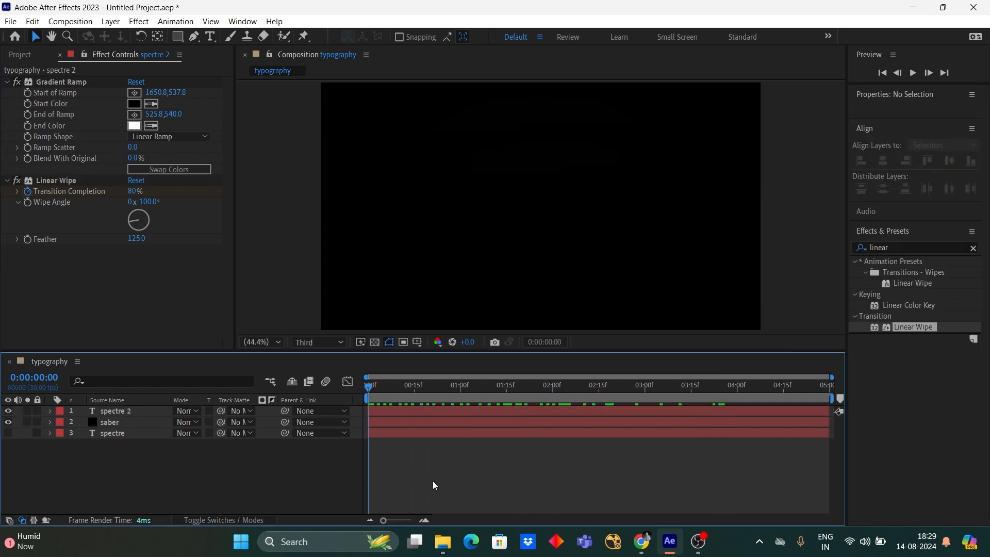
- Make the spectre 2, saber and spectre layers 3D layers
{"action": "left_click", "coordinate": [131, 413]}
{"action": "left_click", "coordinate": [139, 433], "text": "shift"}
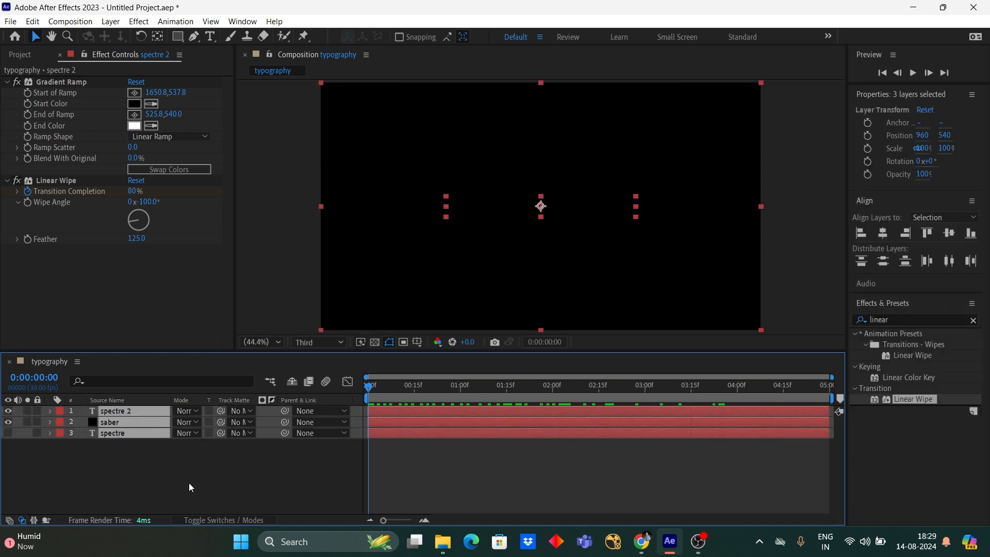
{"action": "left_click", "coordinate": [213, 515]}
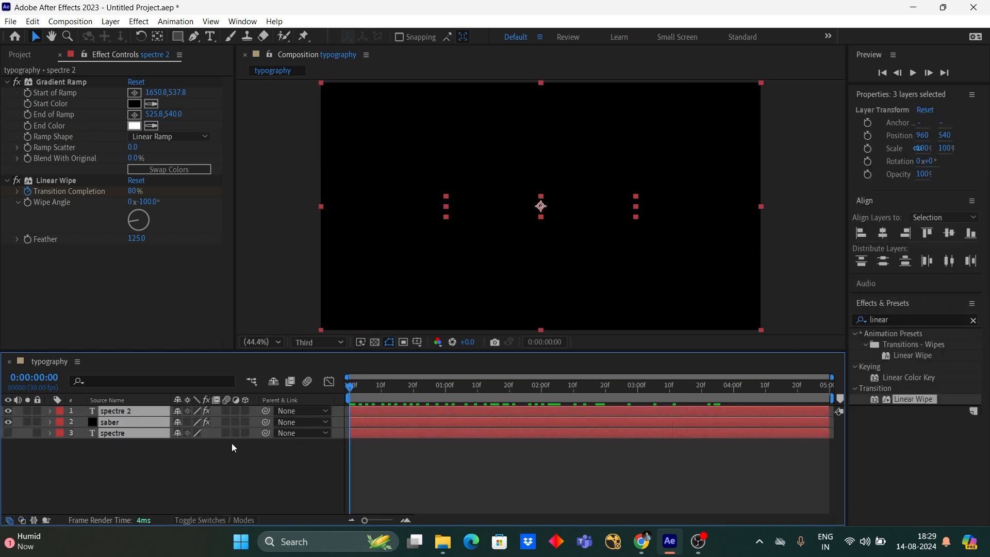
{"action": "left_click", "coordinate": [244, 411]}
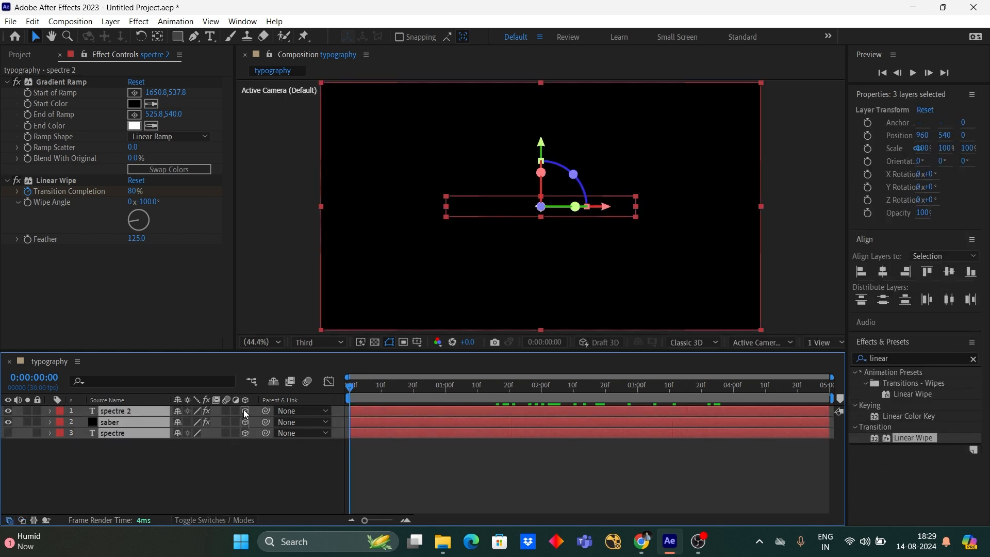
- Add a two-node camera to the composition with the default camera settings
{"action": "left_click", "coordinate": [215, 473]}
{"action": "right_click", "coordinate": [215, 471]}
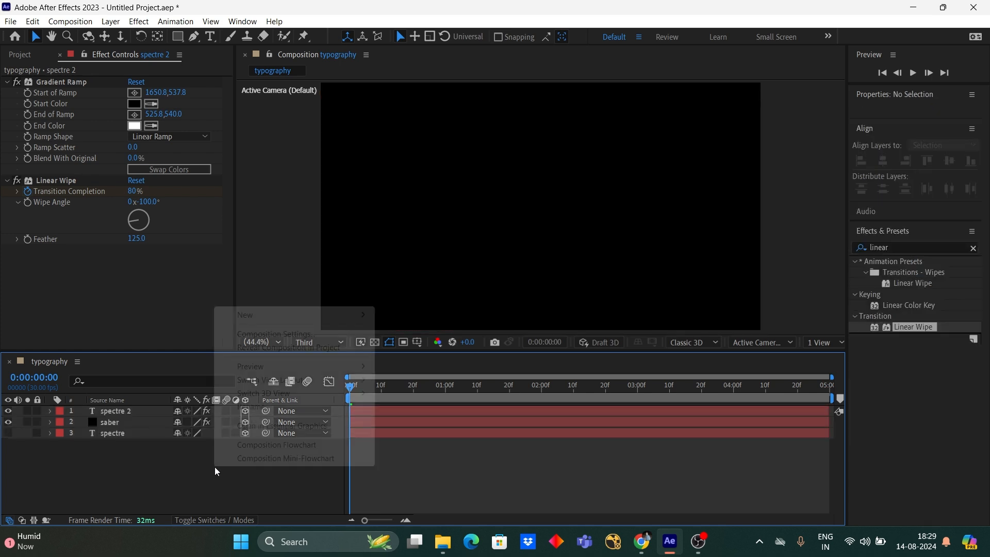
{"action": "mouse_move", "coordinate": [290, 320]}
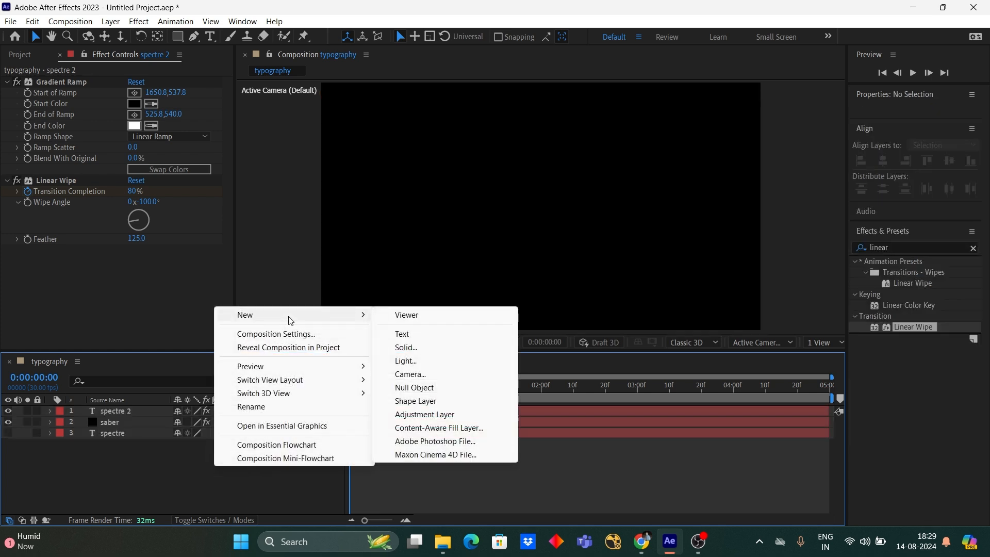
{"action": "left_click", "coordinate": [409, 374]}
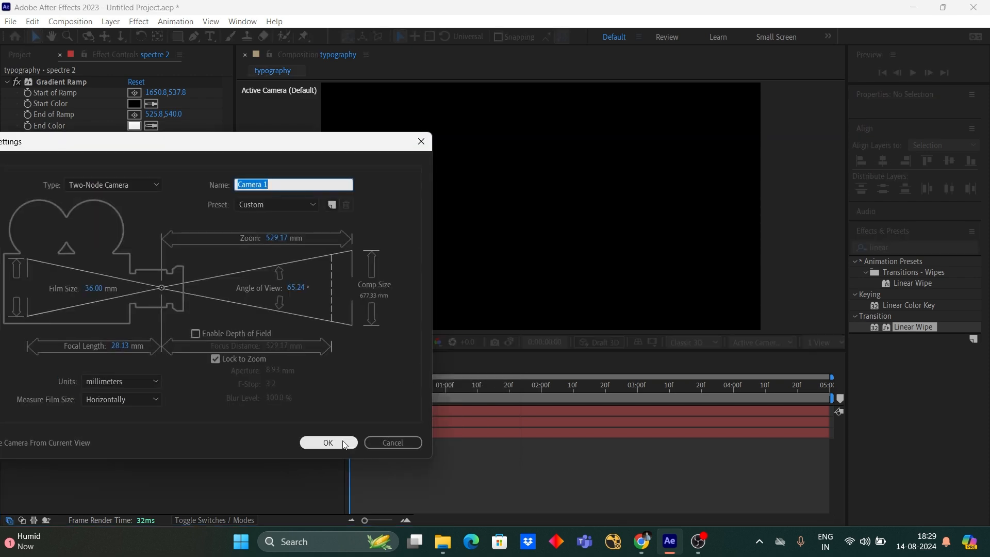
{"action": "left_click", "coordinate": [344, 444]}
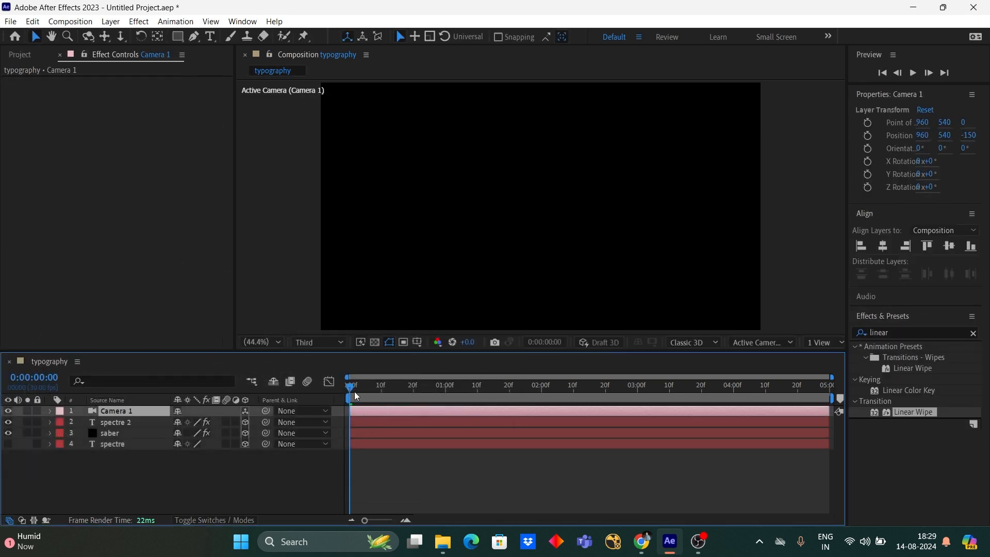
- Add a Position keyframe to the camera at 0:00:02:25
{"action": "left_click_drag", "start_coordinate": [355, 396], "coordinate": [623, 401]}
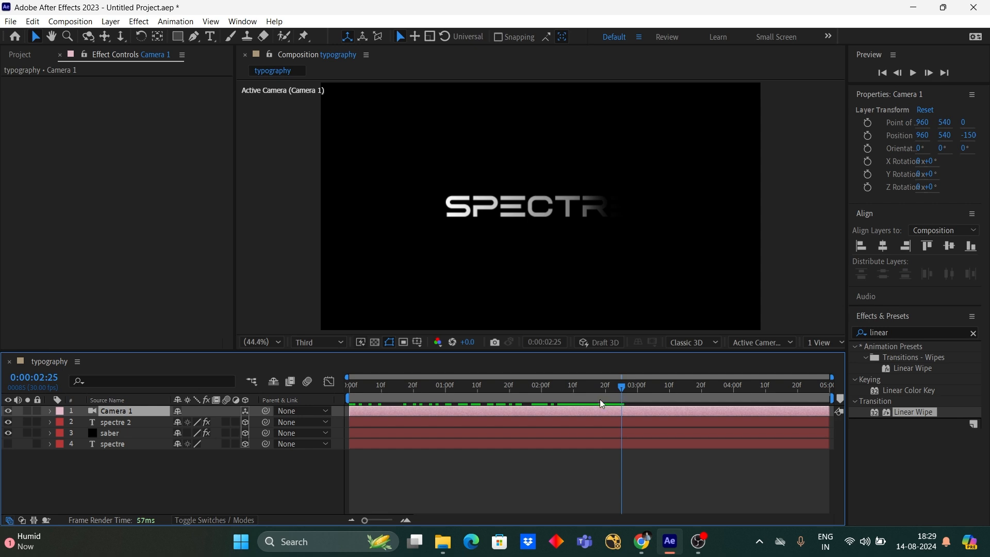
{"action": "key", "text": "p"}
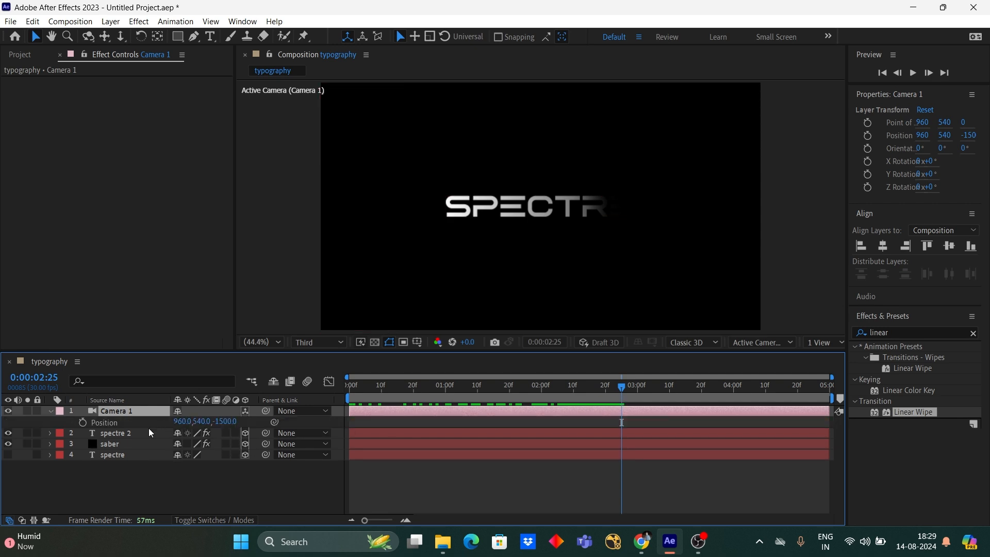
{"action": "left_click", "coordinate": [82, 422]}
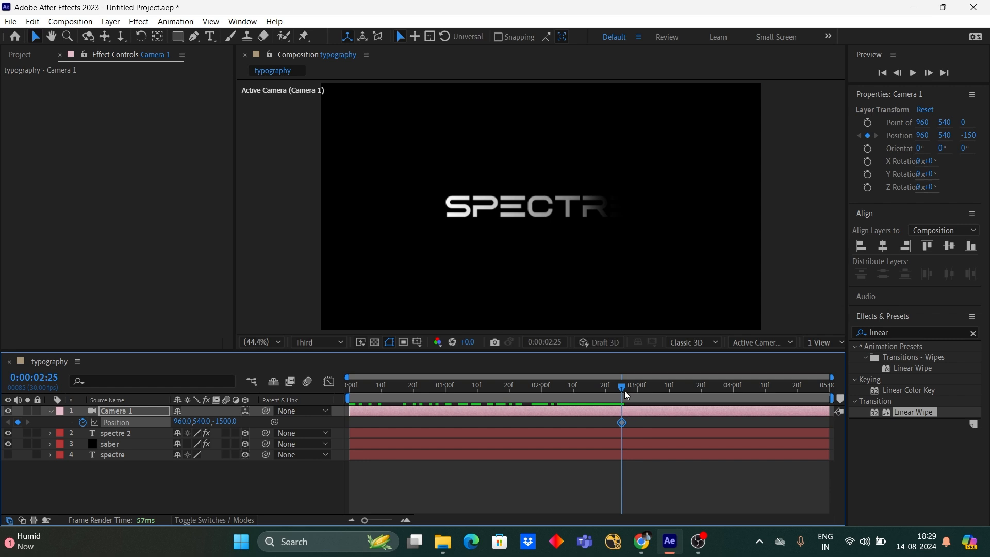
- Set the camera's Z position to about -1263 at 0:00:03:10 to move it closer to the text
{"action": "left_click_drag", "start_coordinate": [623, 393], "coordinate": [670, 394]}
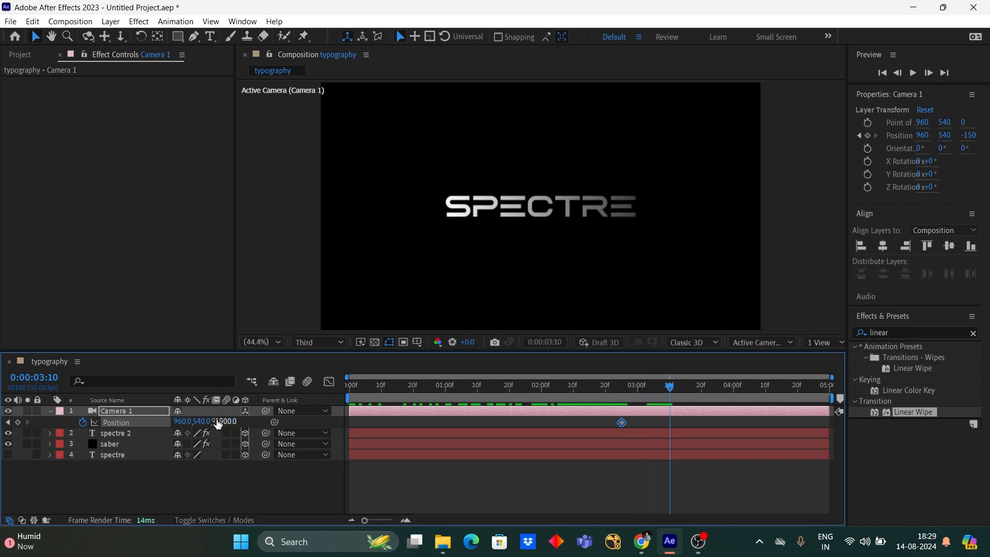
{"action": "left_click_drag", "start_coordinate": [225, 422], "coordinate": [372, 416]}
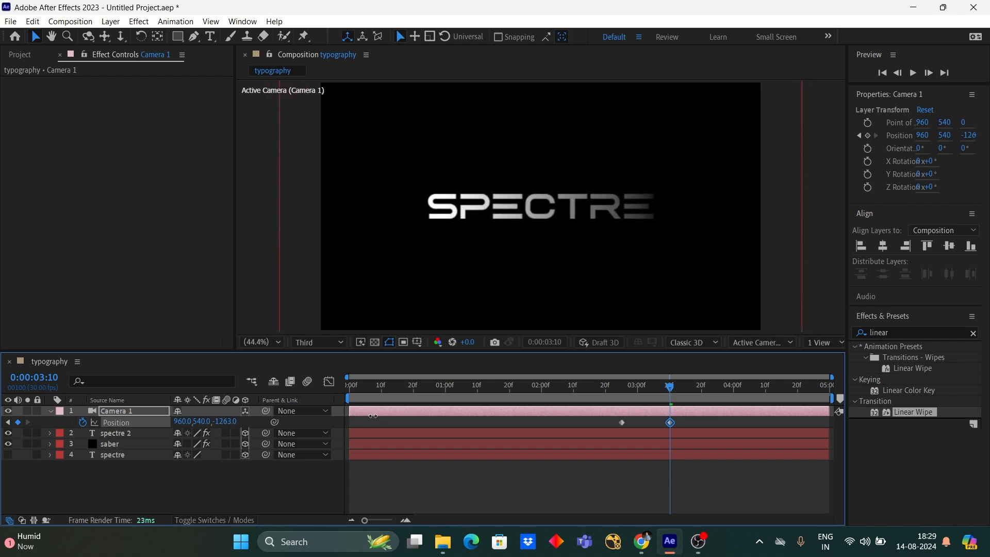
{"action": "left_click", "coordinate": [695, 477]}
- Apply Easy Ease to both camera Position keyframes
{"action": "left_click_drag", "start_coordinate": [713, 488], "coordinate": [604, 412]}
{"action": "right_click", "coordinate": [621, 423]}
{"action": "mouse_move", "coordinate": [641, 417]}
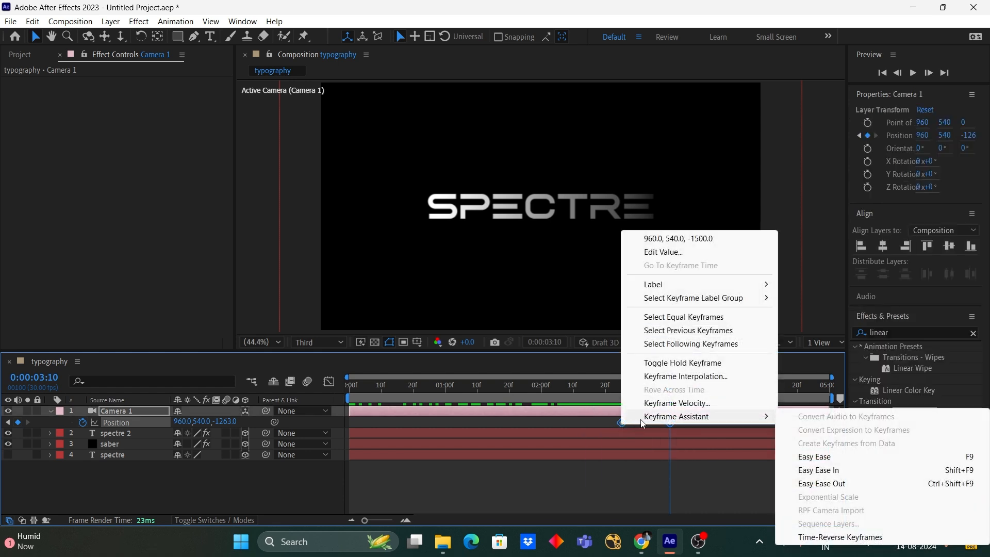
{"action": "left_click", "coordinate": [793, 457]}
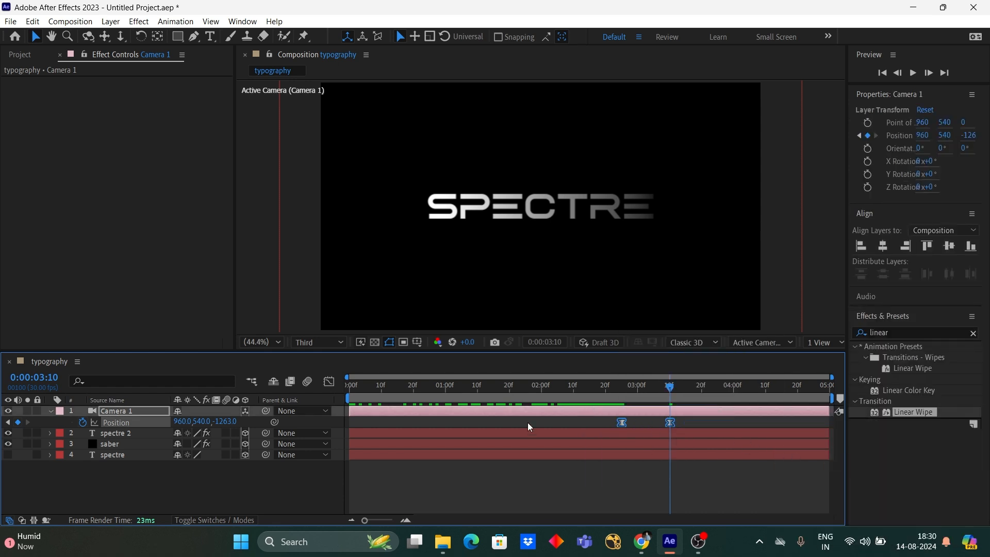
- Reshape the camera Position speed graph so the move peaks early and slows gradually into the second keyframe
{"action": "left_click", "coordinate": [332, 382]}
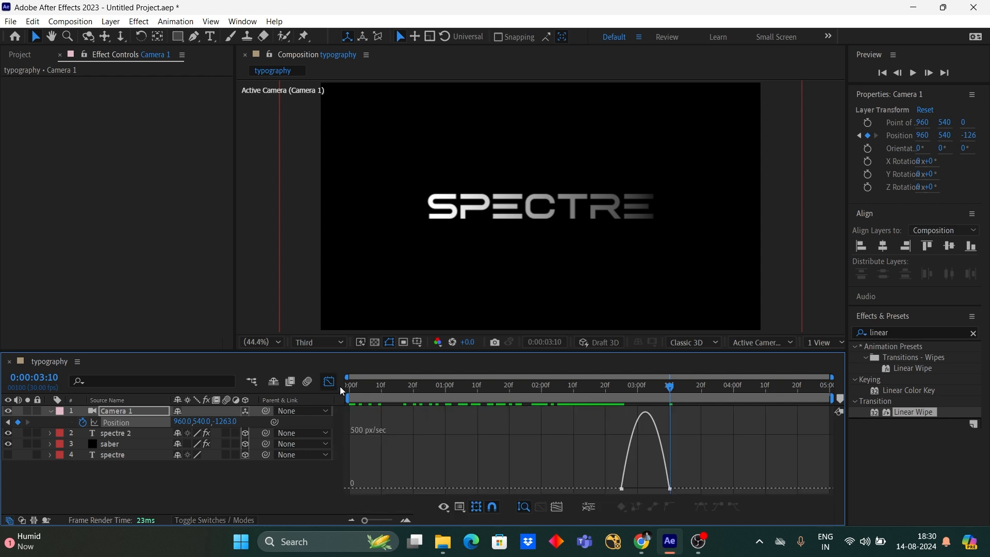
{"action": "left_click_drag", "start_coordinate": [722, 457], "coordinate": [593, 489]}
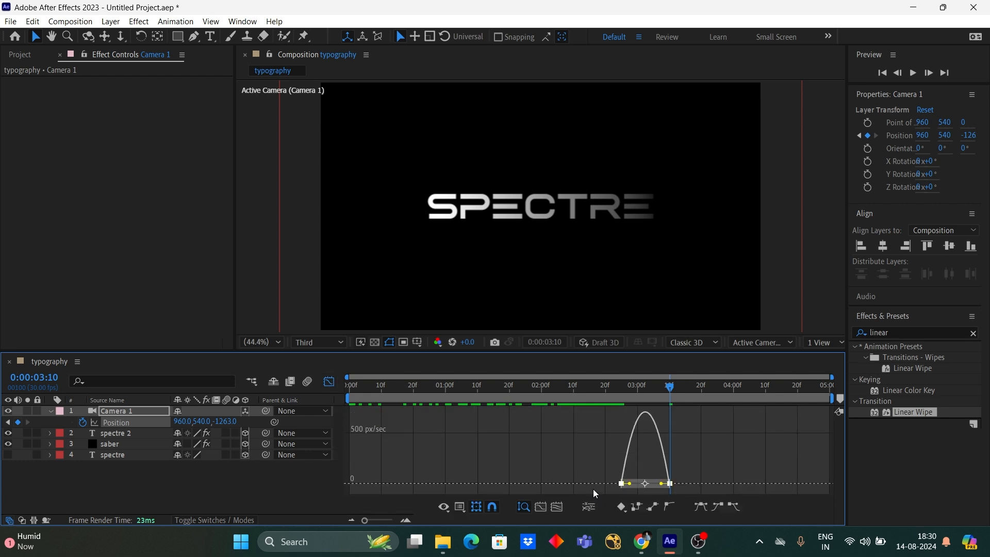
{"action": "left_click_drag", "start_coordinate": [660, 484], "coordinate": [637, 488]}
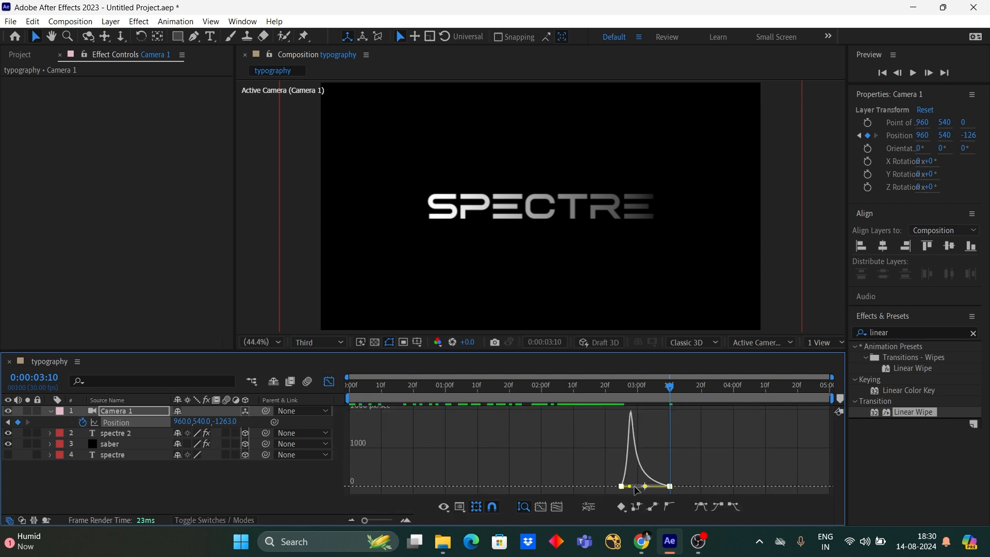
{"action": "left_click", "coordinate": [329, 381]}
{"action": "left_click", "coordinate": [530, 490]}
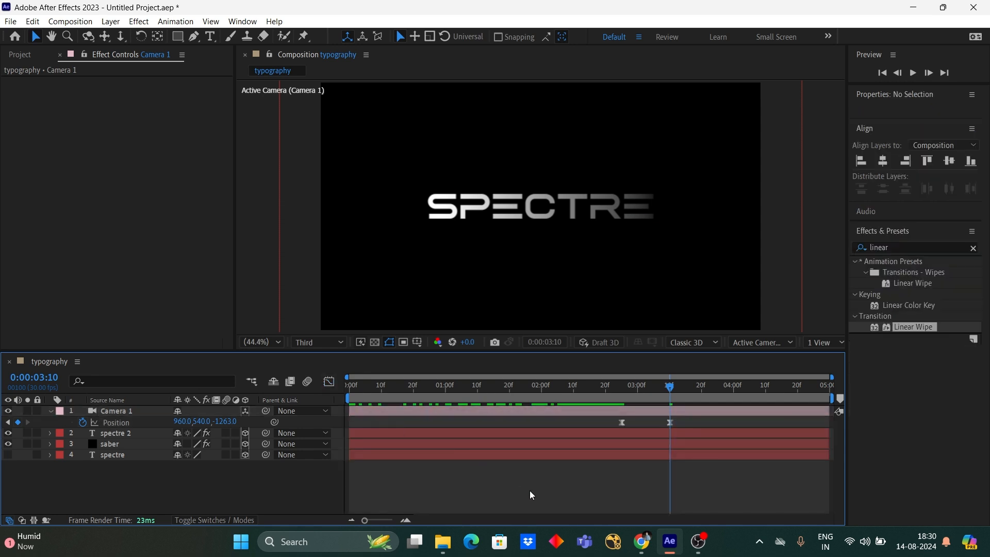
- Collapse the camera layer's properties and preview the animation from the start of the composition
{"action": "left_click", "coordinate": [50, 412]}
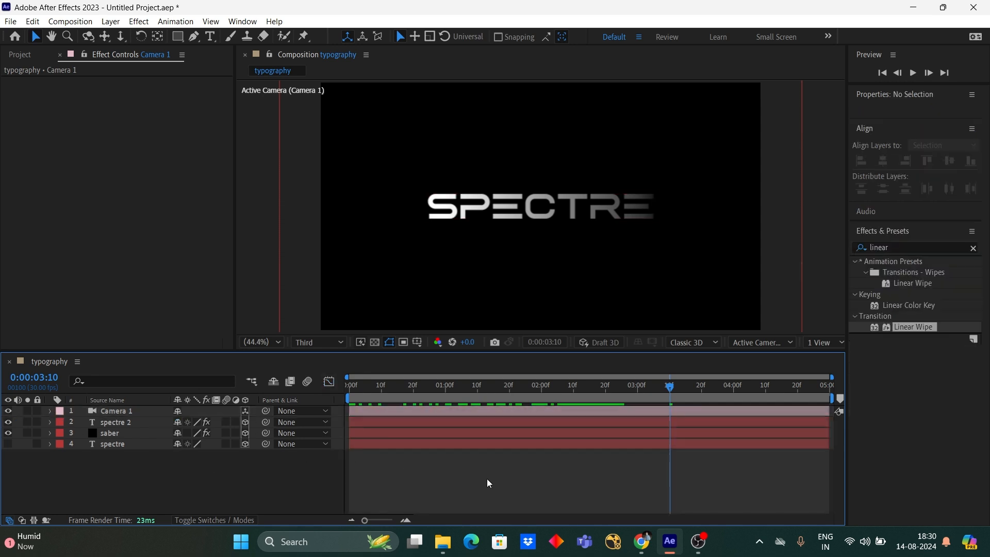
{"action": "key", "text": "Home"}
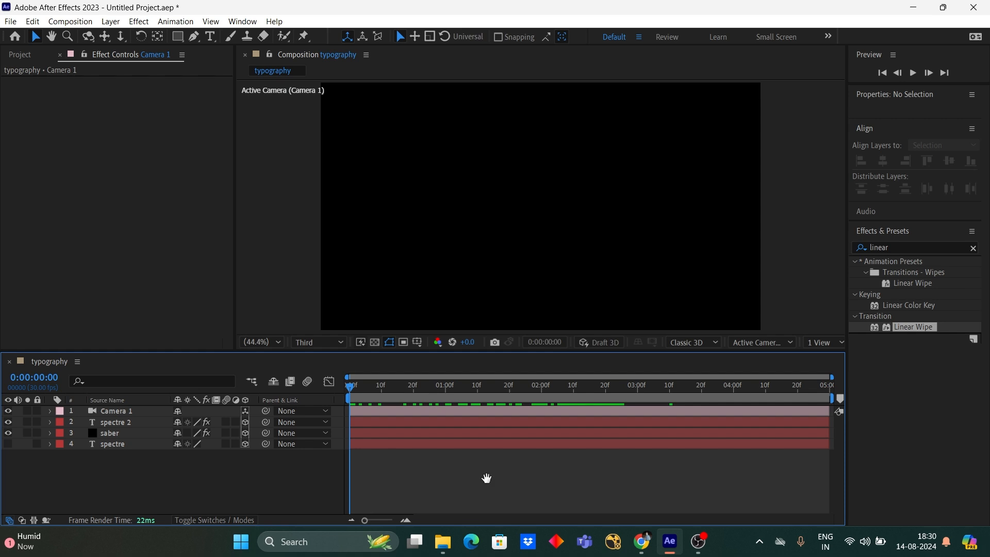
{"action": "key", "text": "space"}
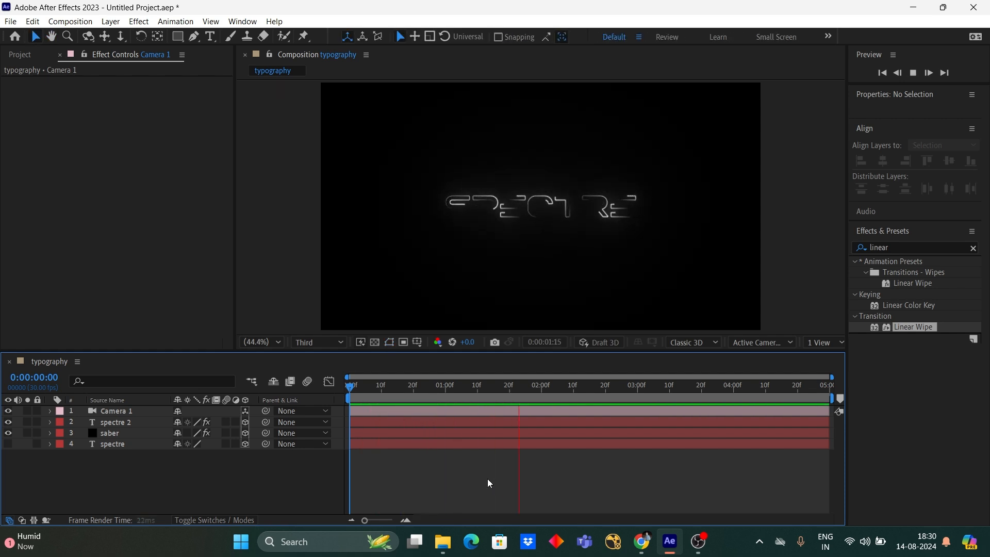